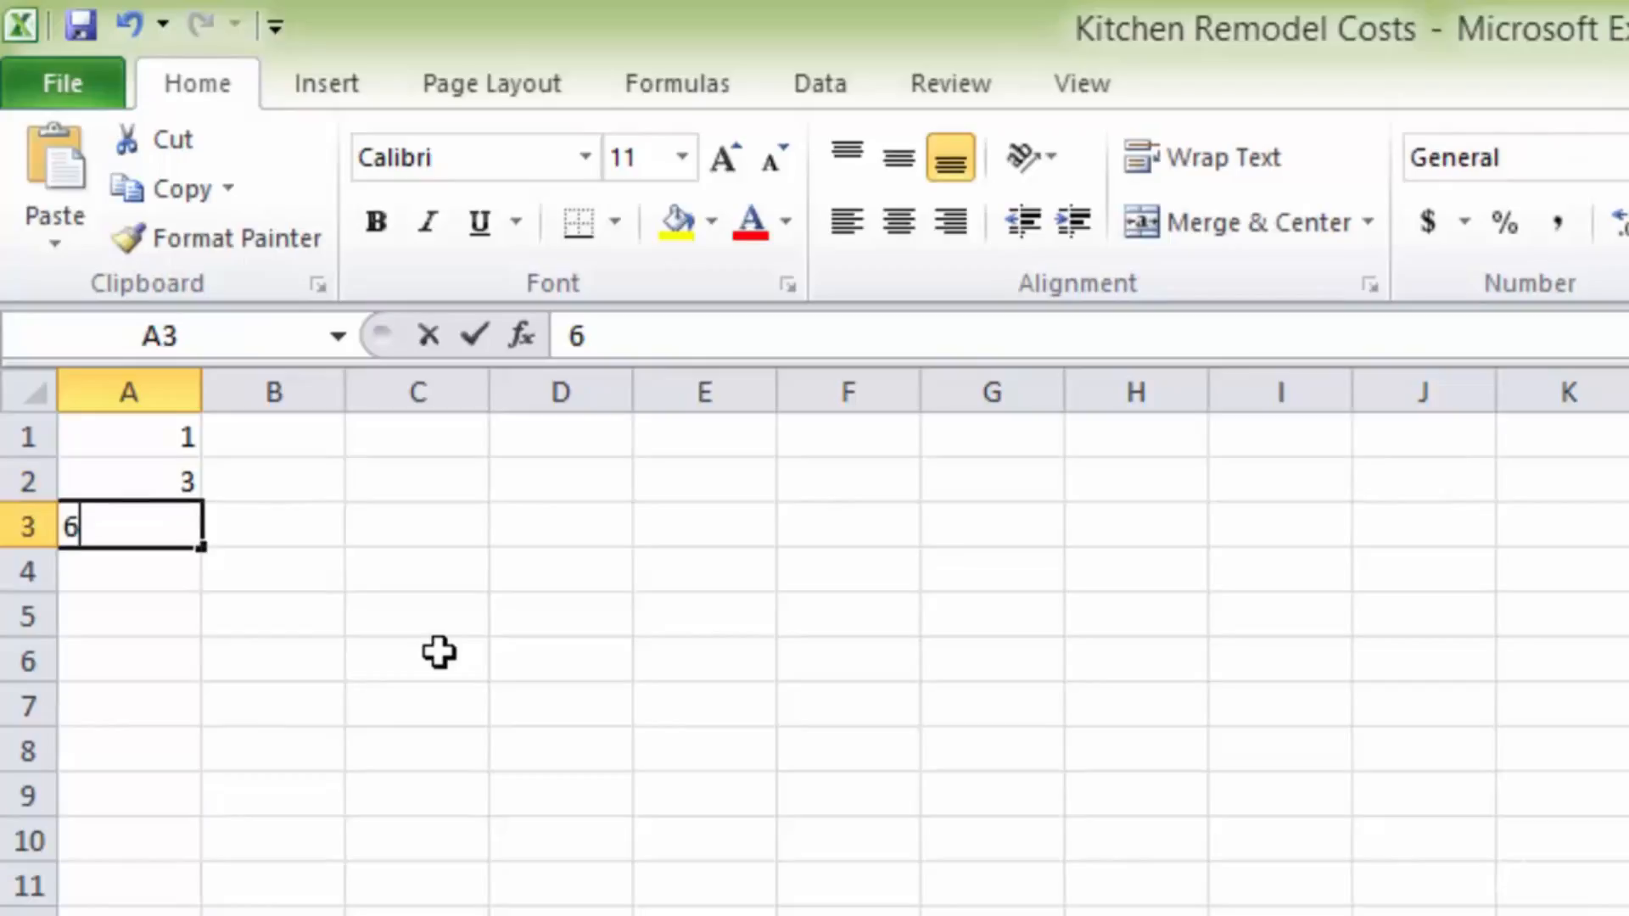
- Confirm the 6 in cell A3 and enter 3, 2 and 7 in cells A4 to A6
key("Return")
type("3")
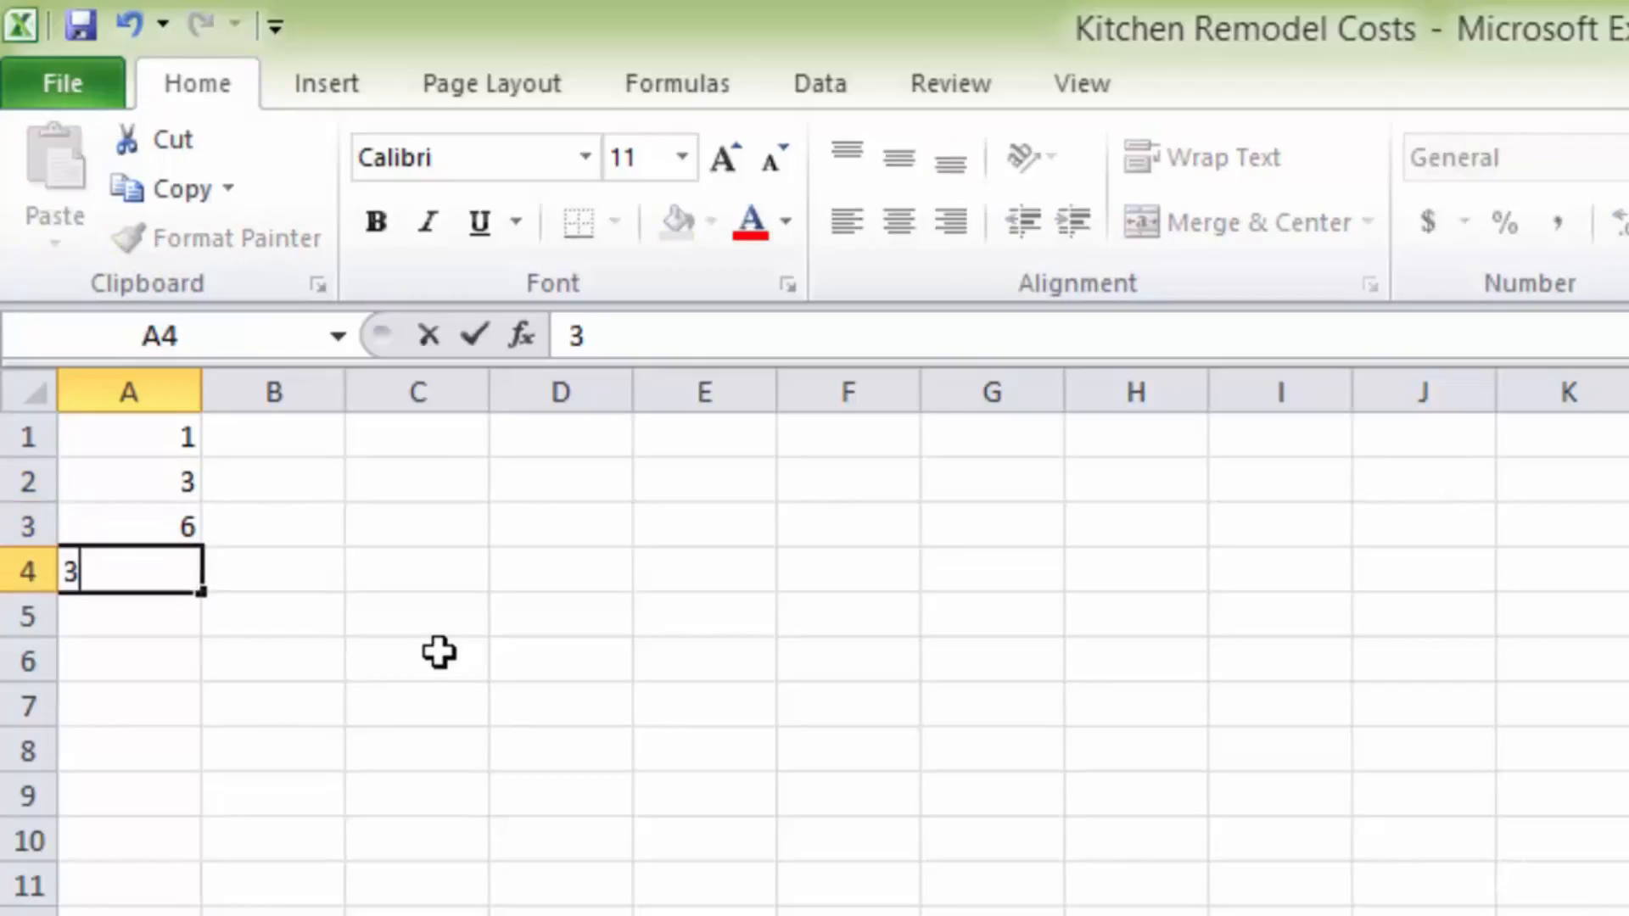
key("Return")
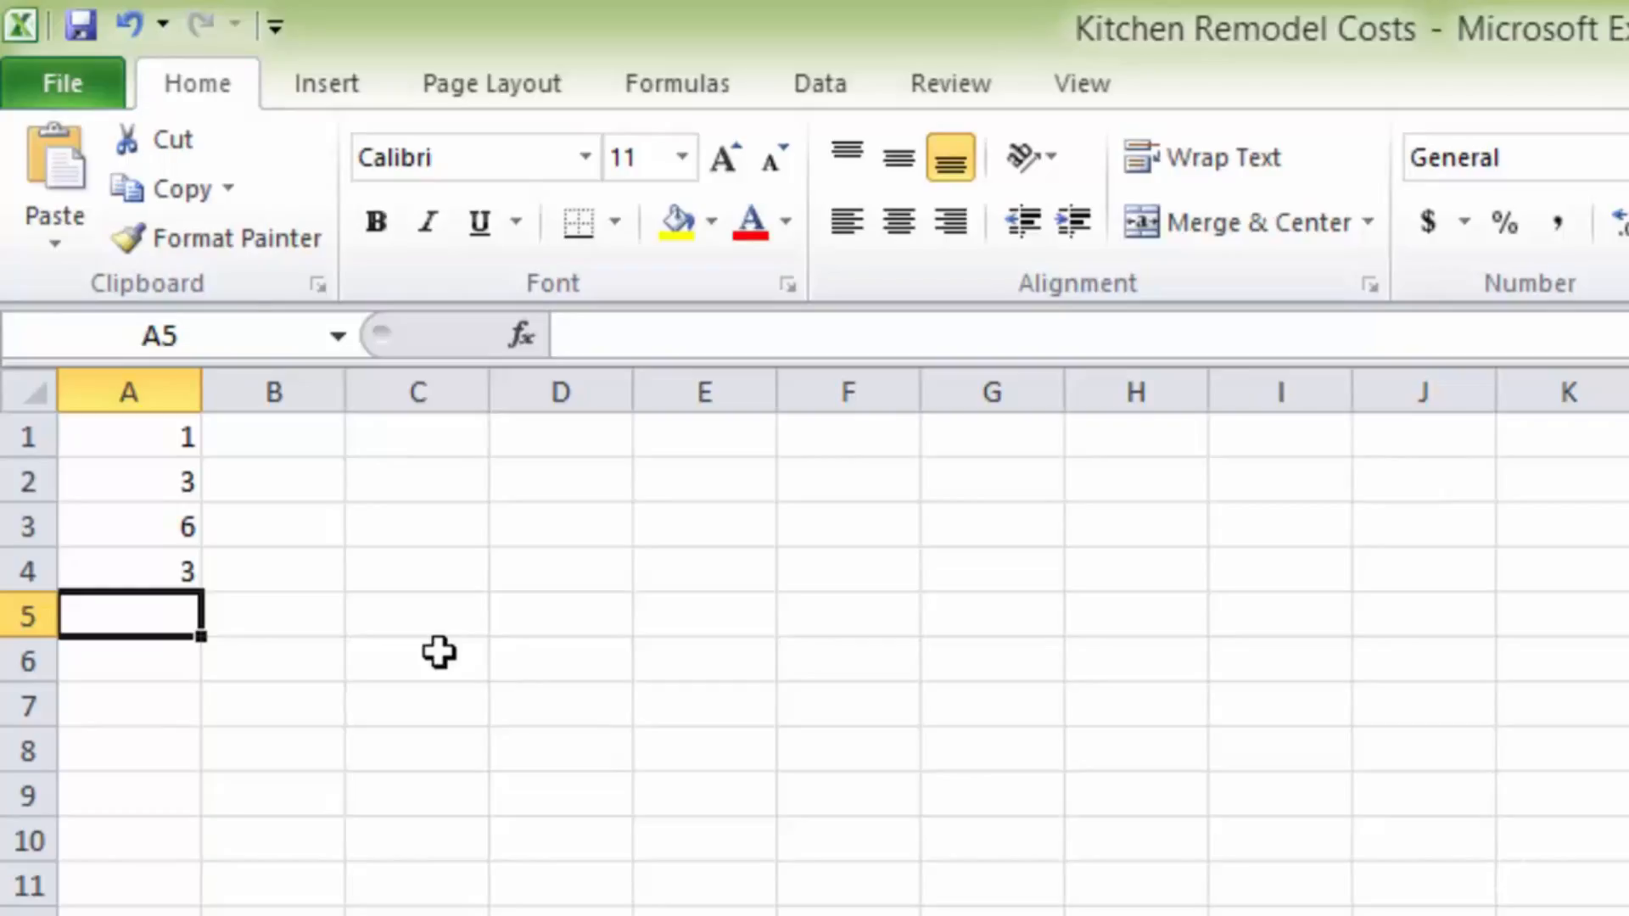
type("2")
key("Return")
type("7")
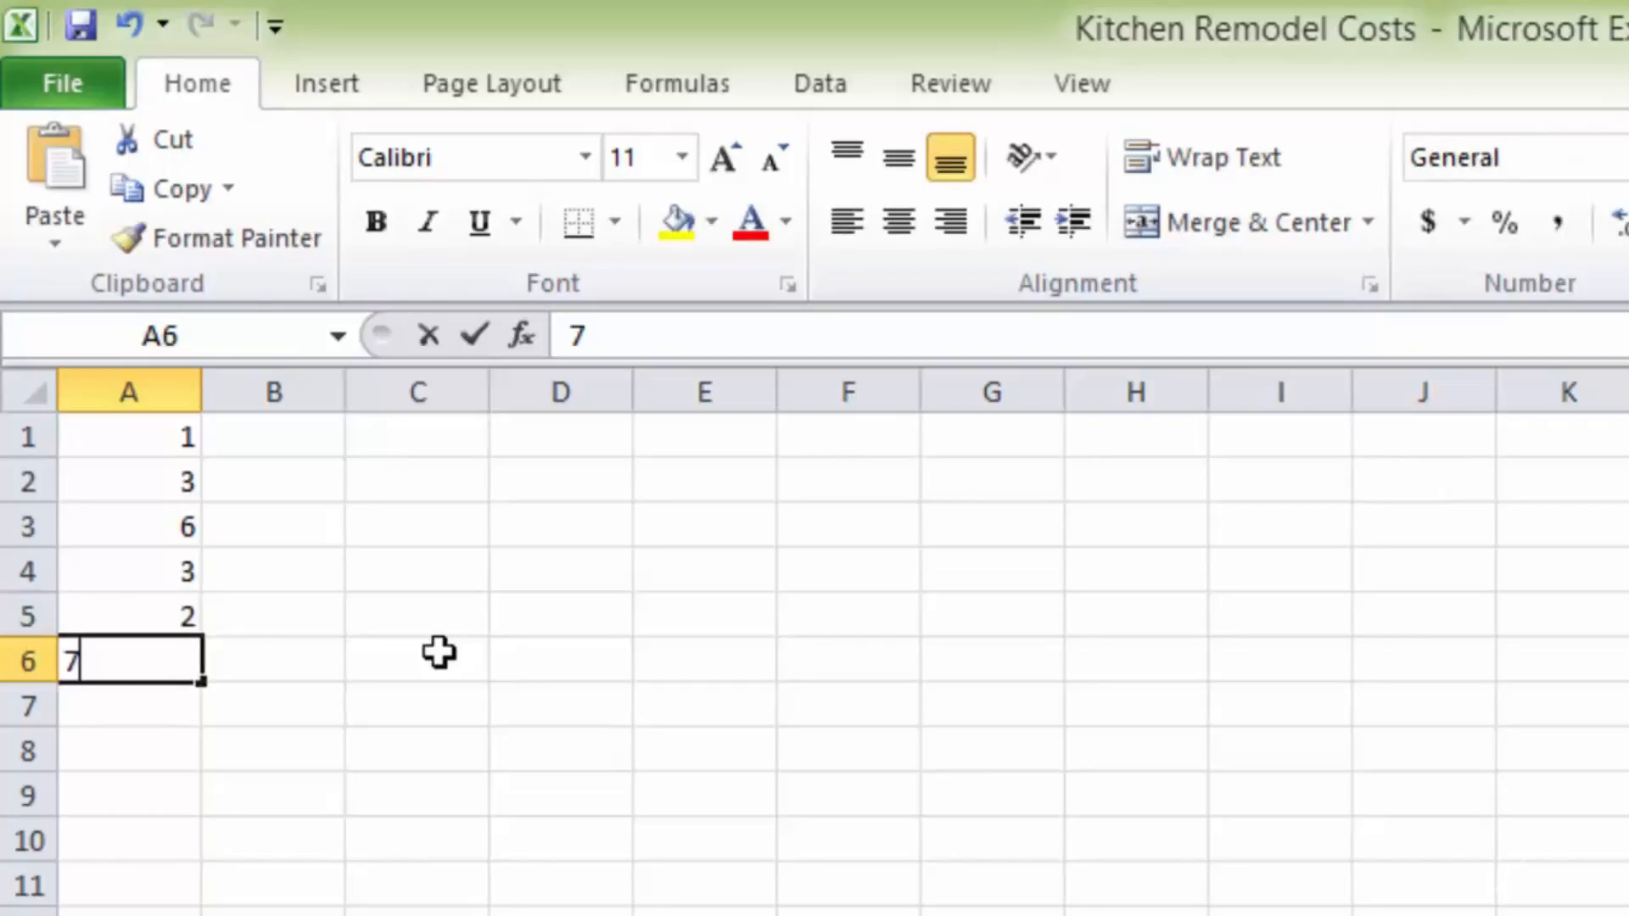
key("Return")
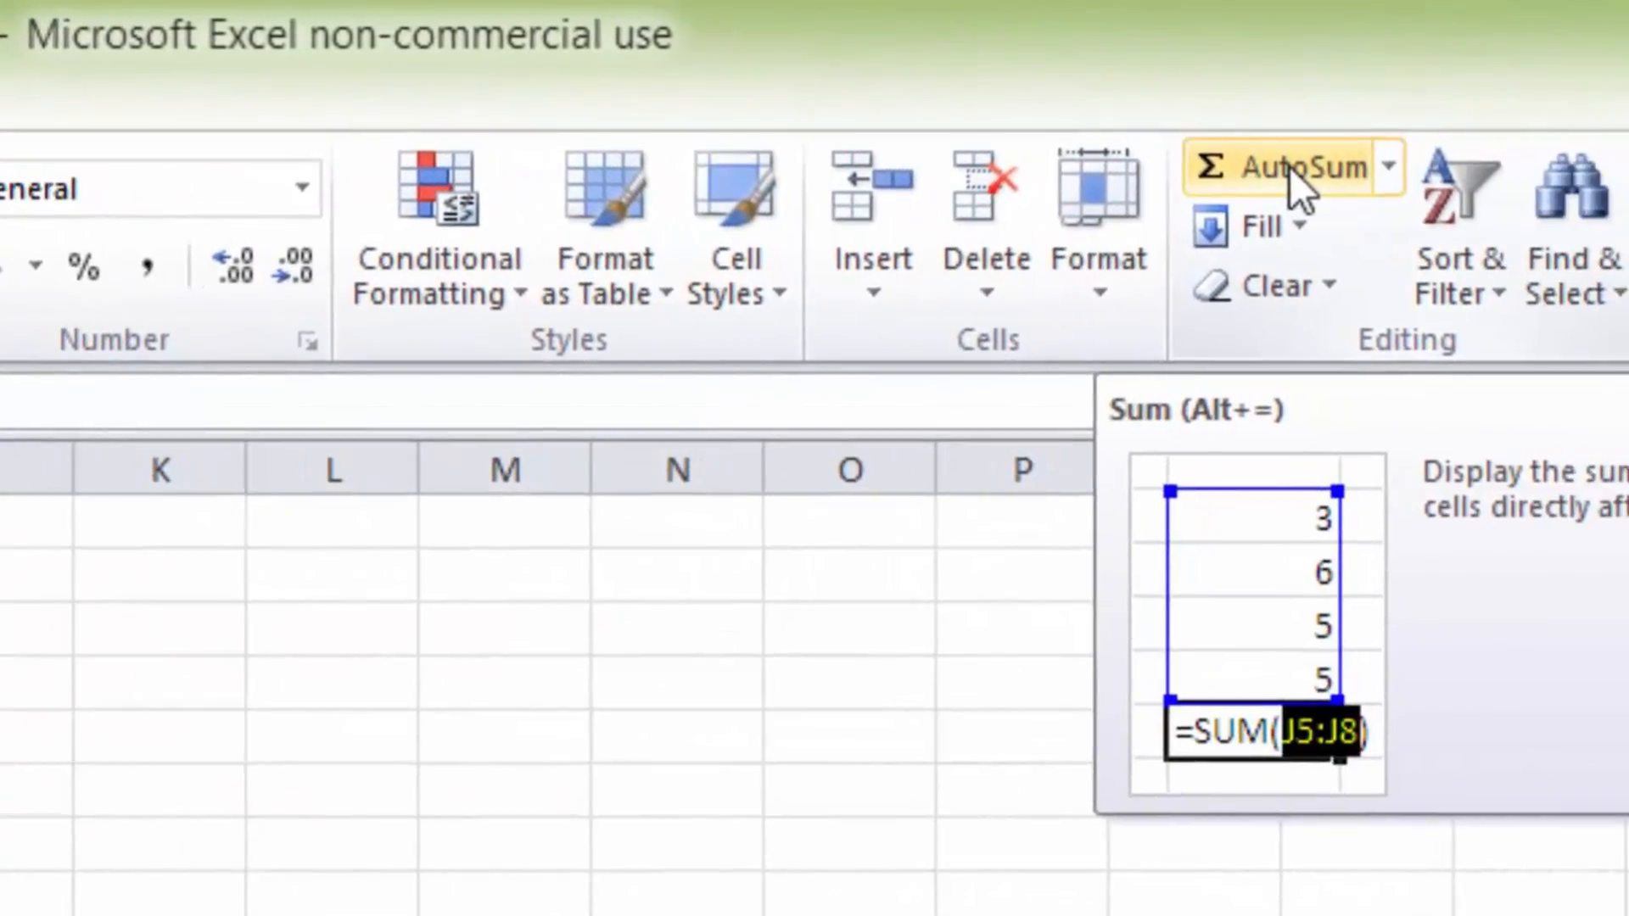
- Total the numbers in A1:A6 in cell A7 using AutoSum
left_click(1290, 166)
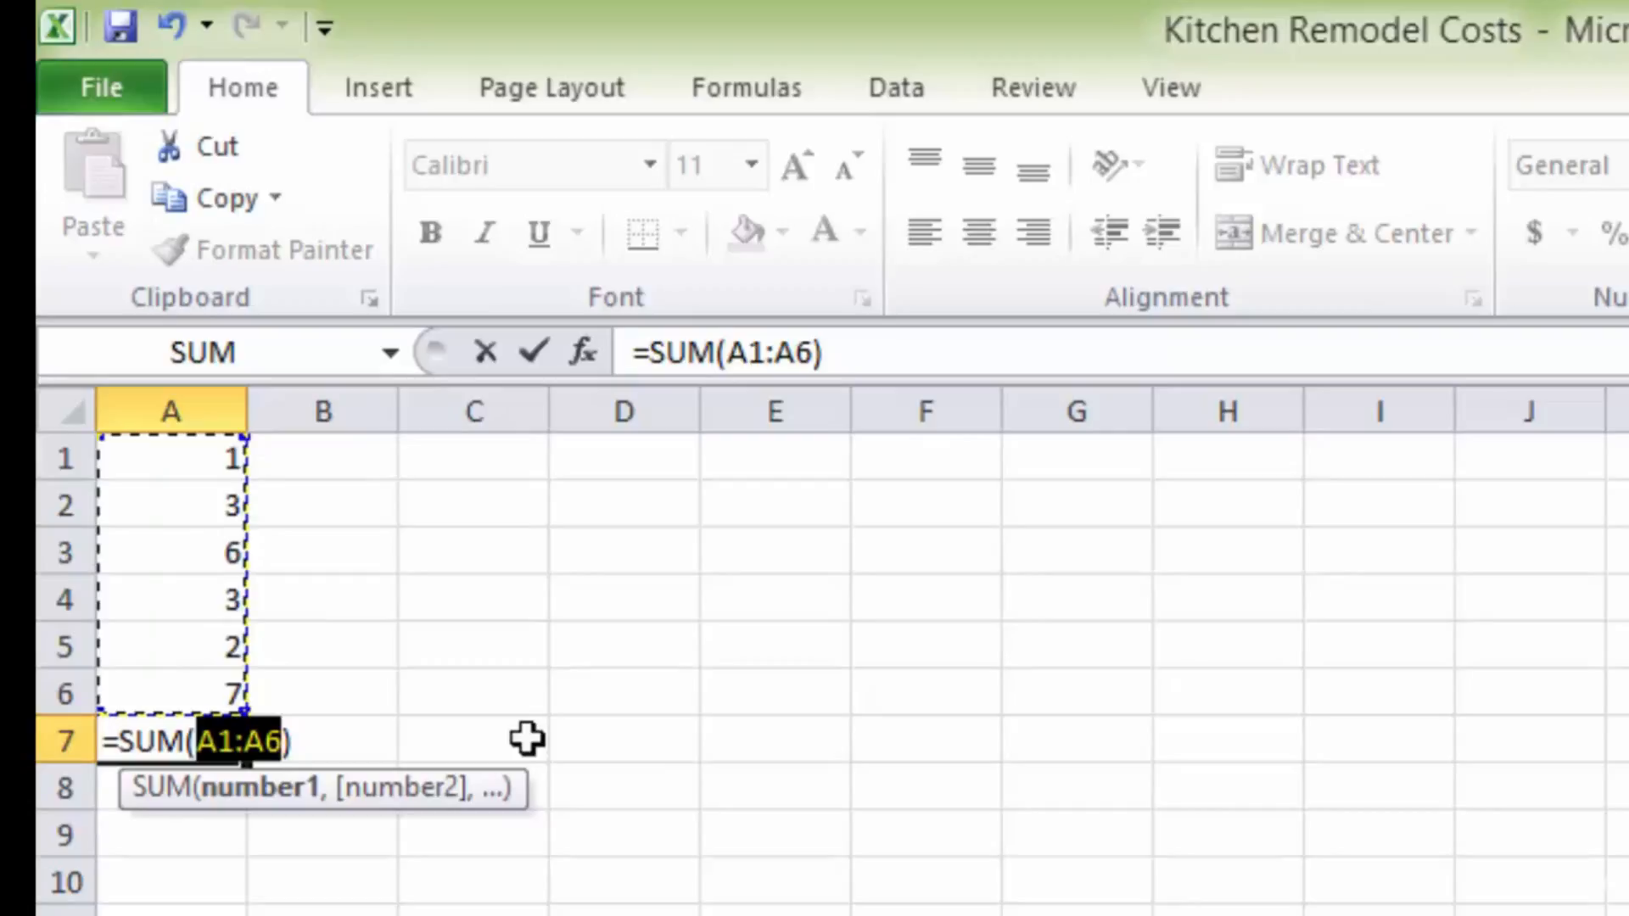
key("Return")
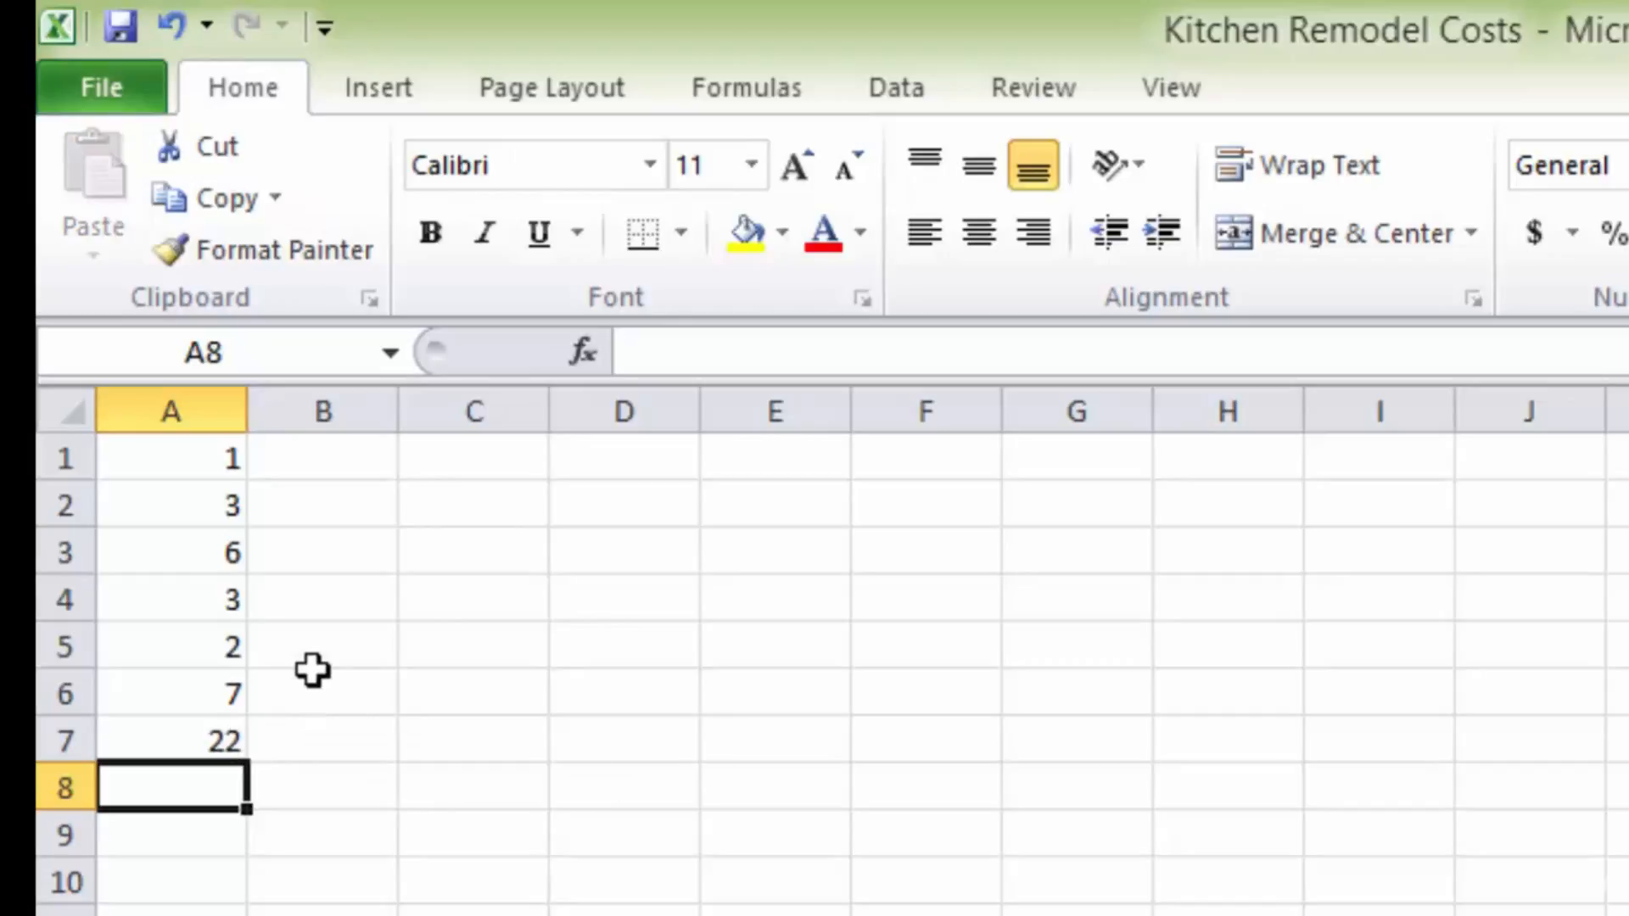
- Copy the numbers in A1:A6, without the total, into cells D1:D6
left_click_drag(168, 459, 175, 692)
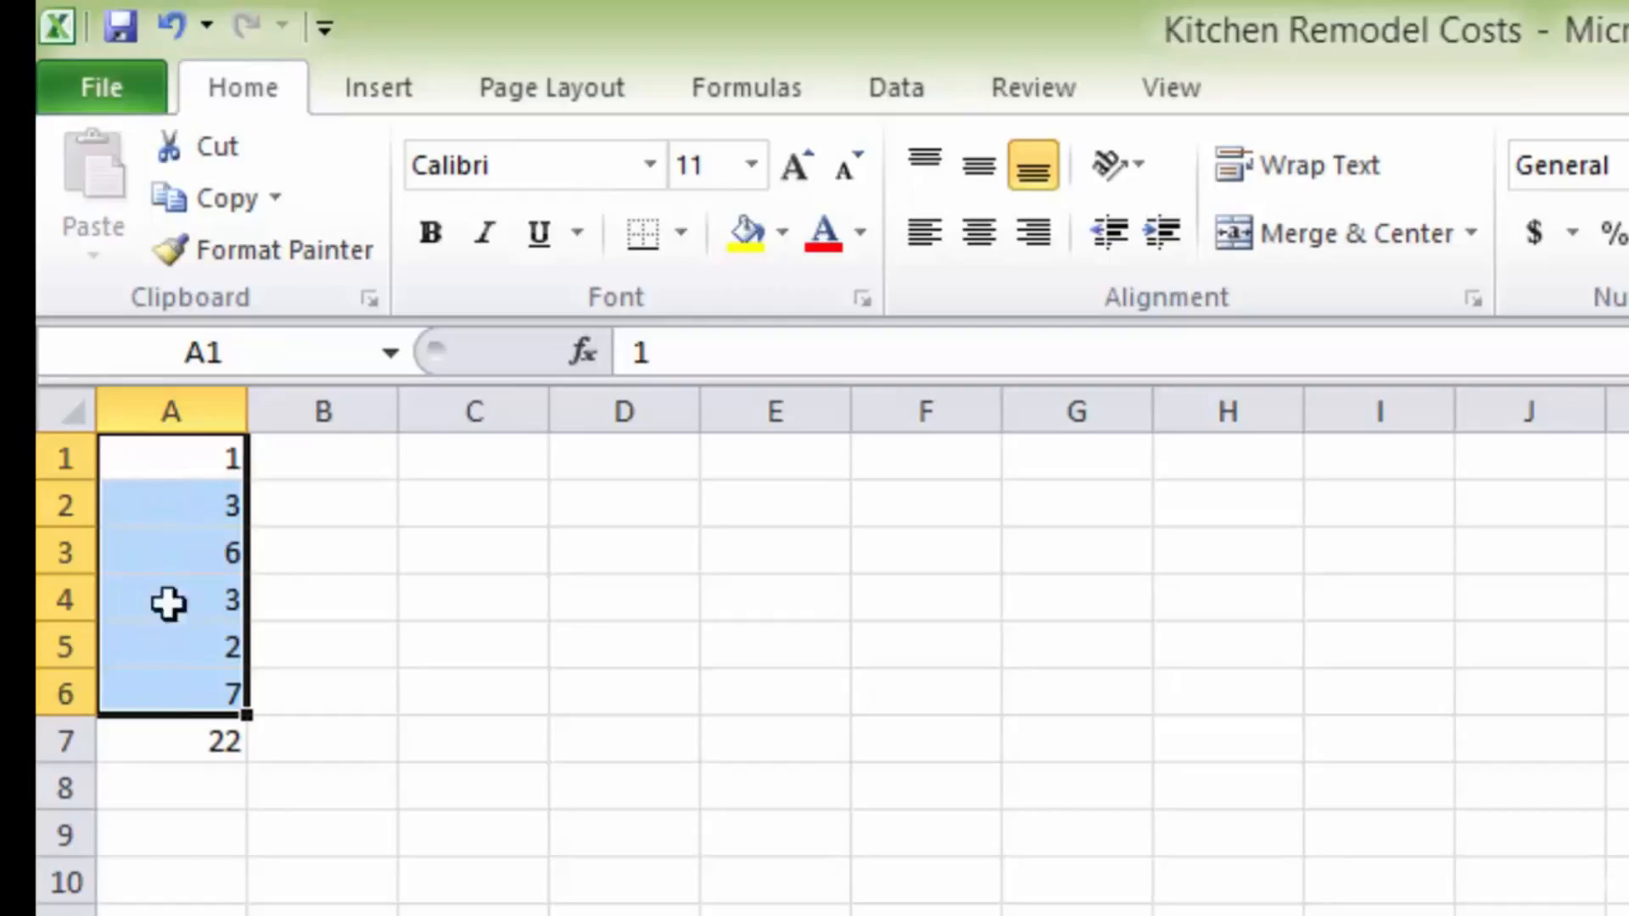
right_click(173, 552)
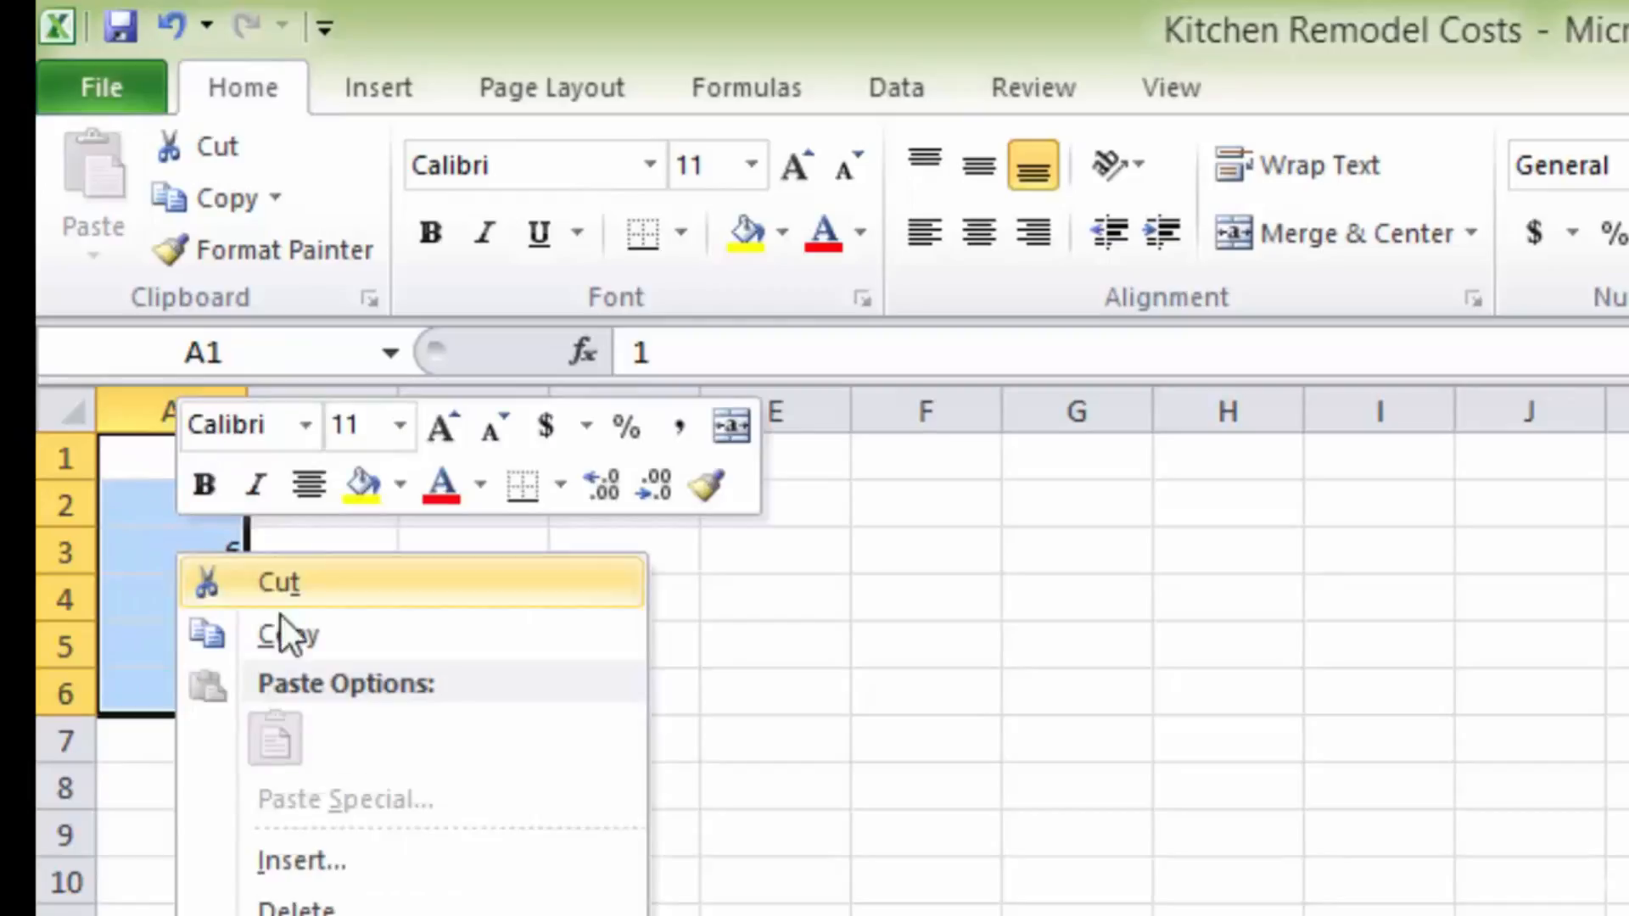
left_click(300, 629)
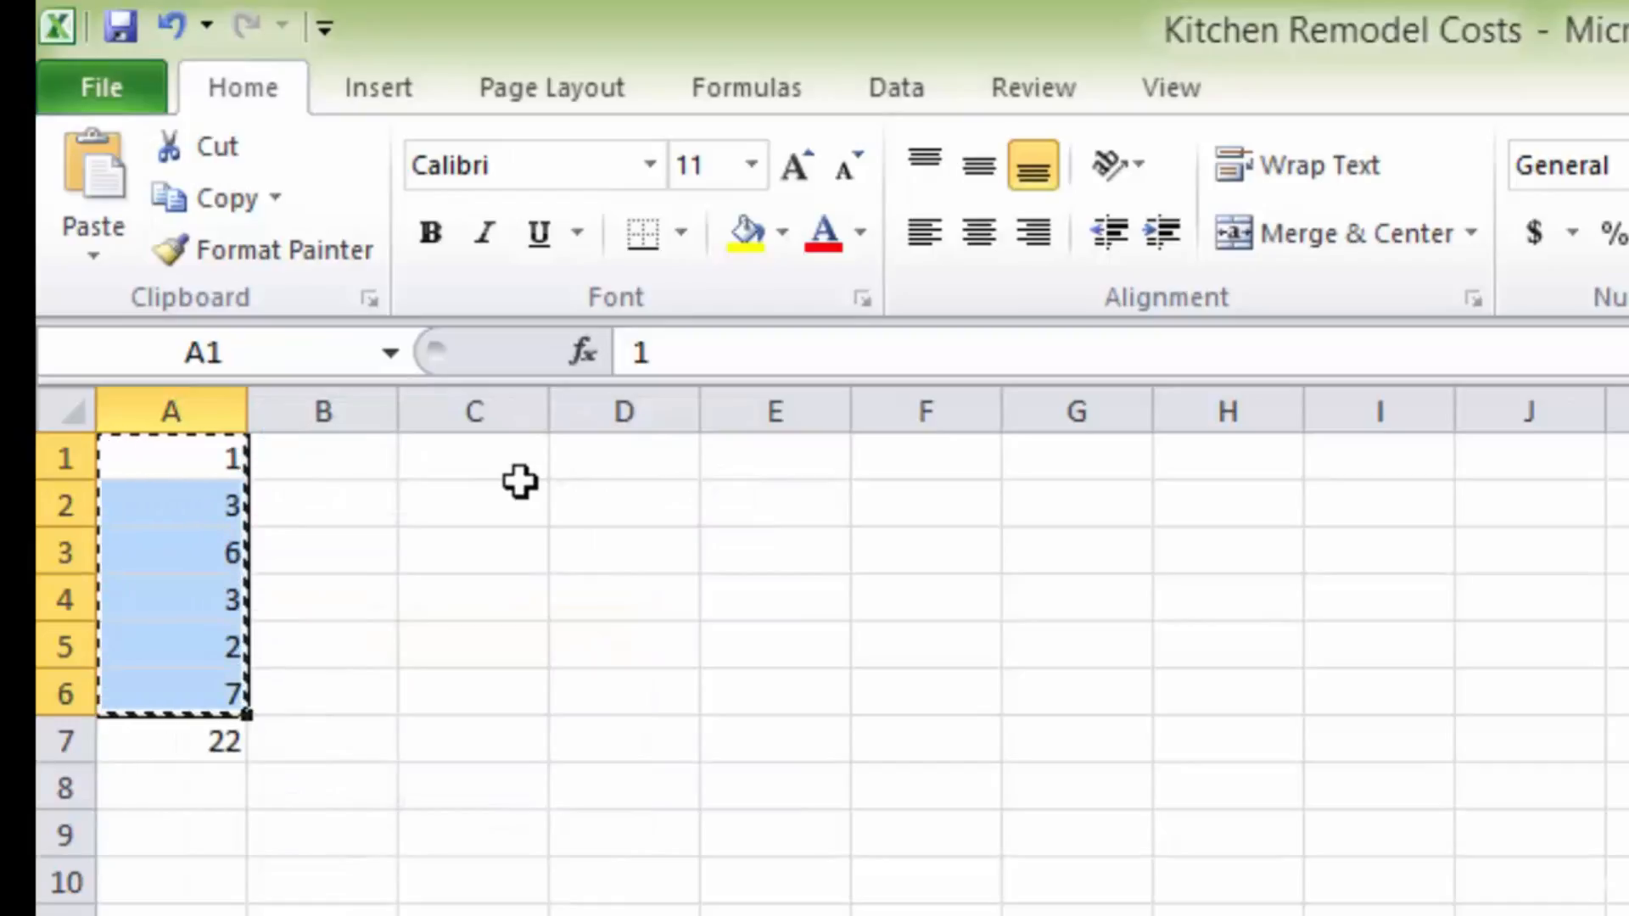
key("ctrl+z")
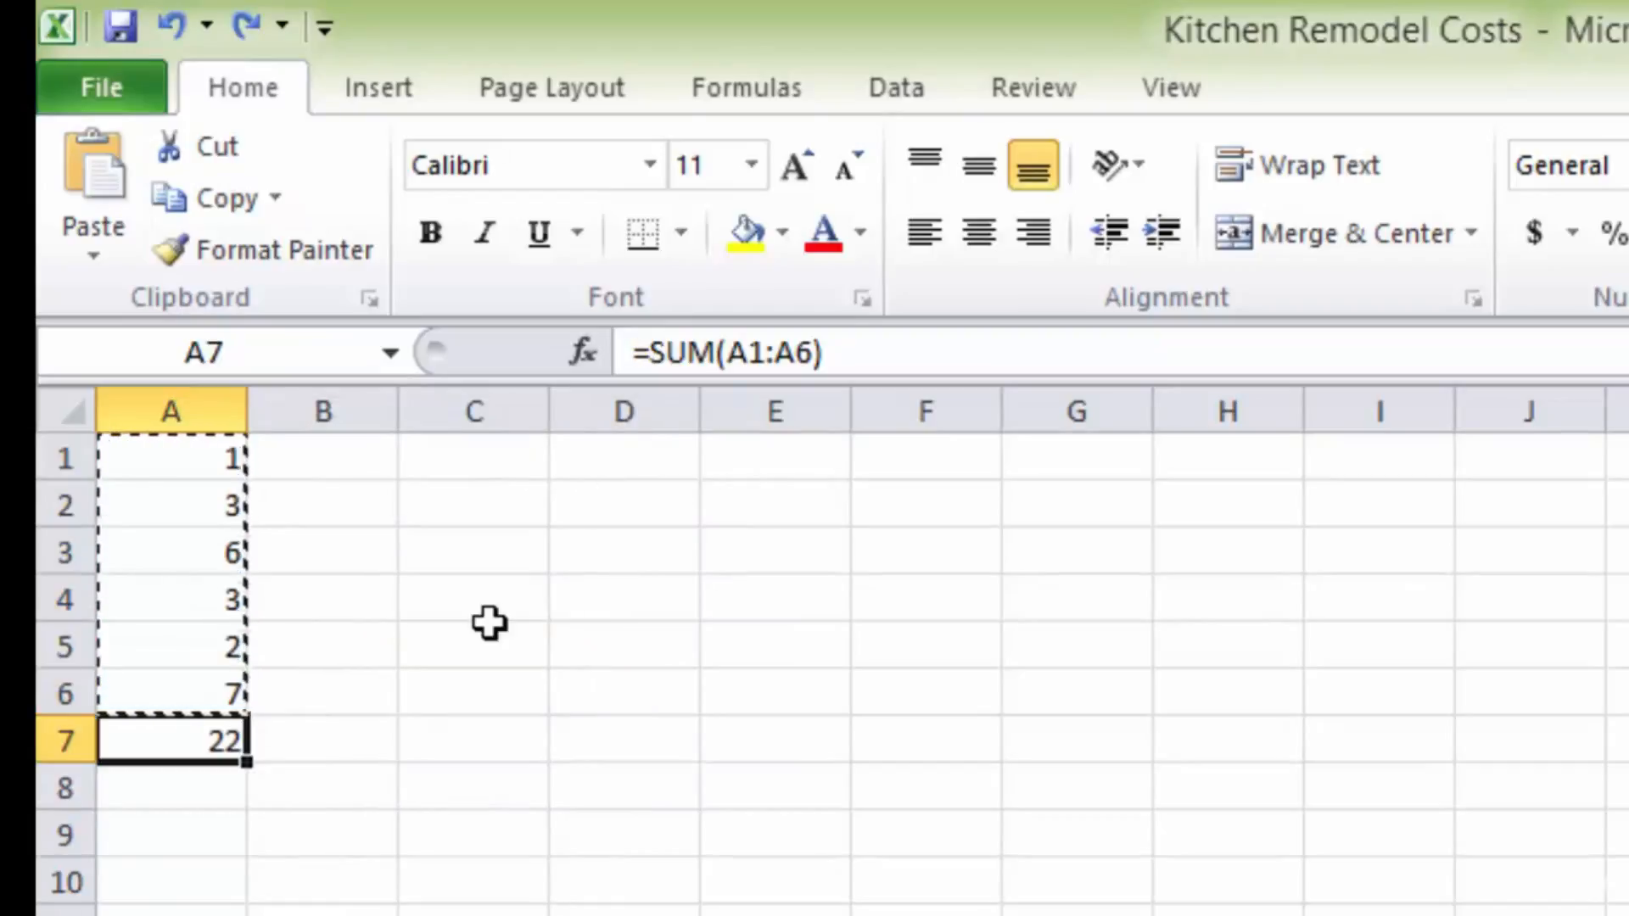
left_click_drag(645, 465, 673, 693)
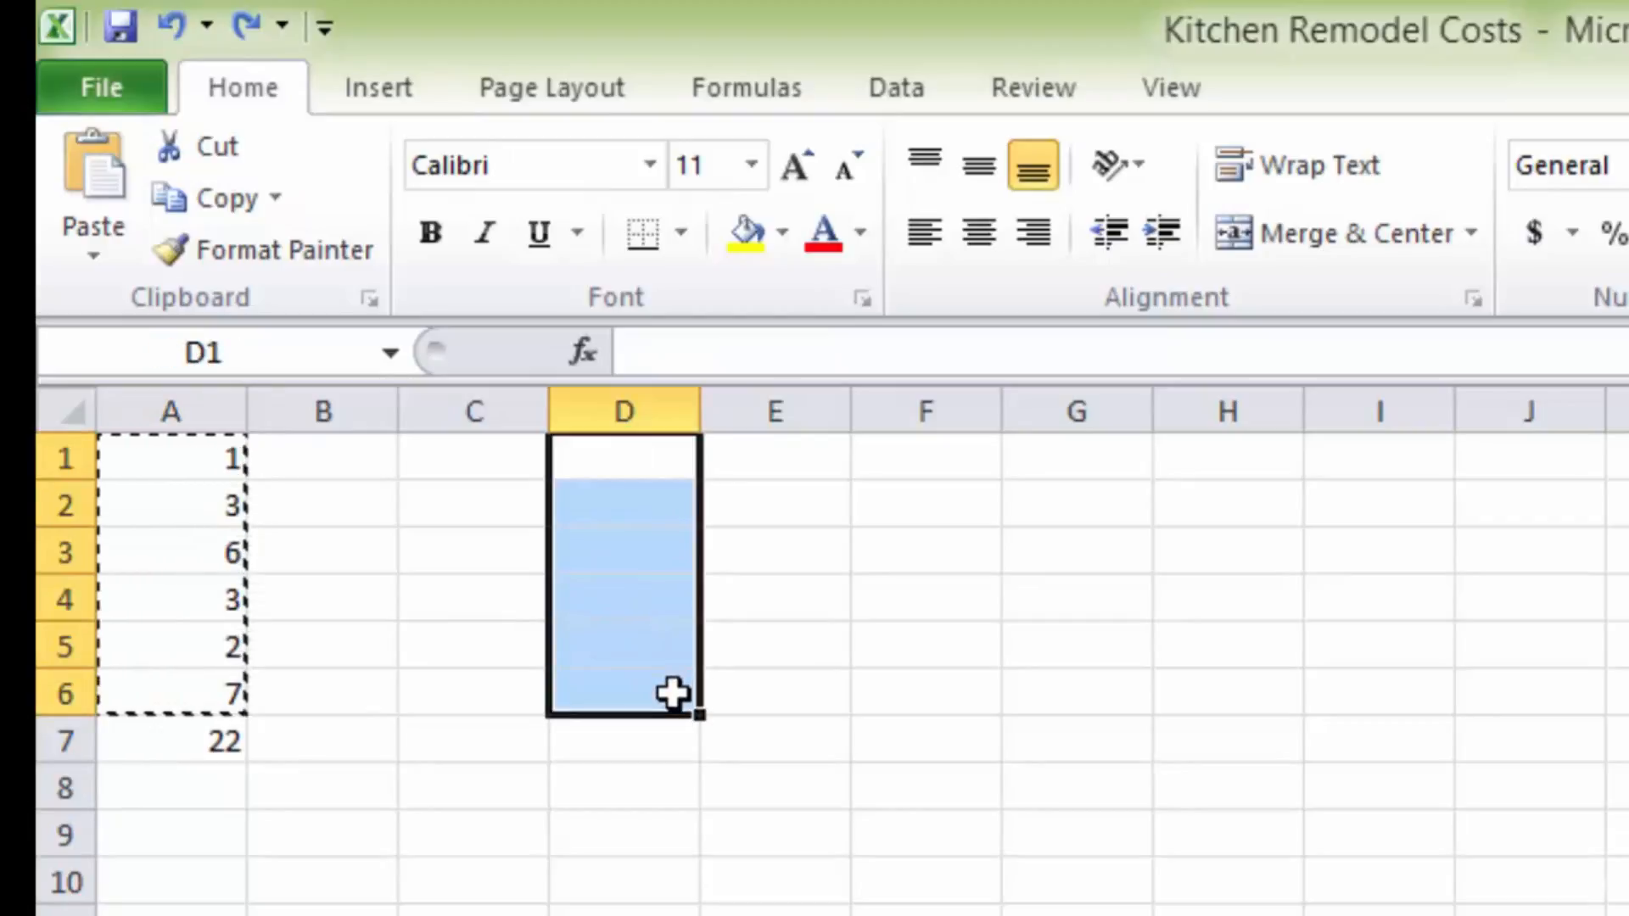
key("ctrl+v")
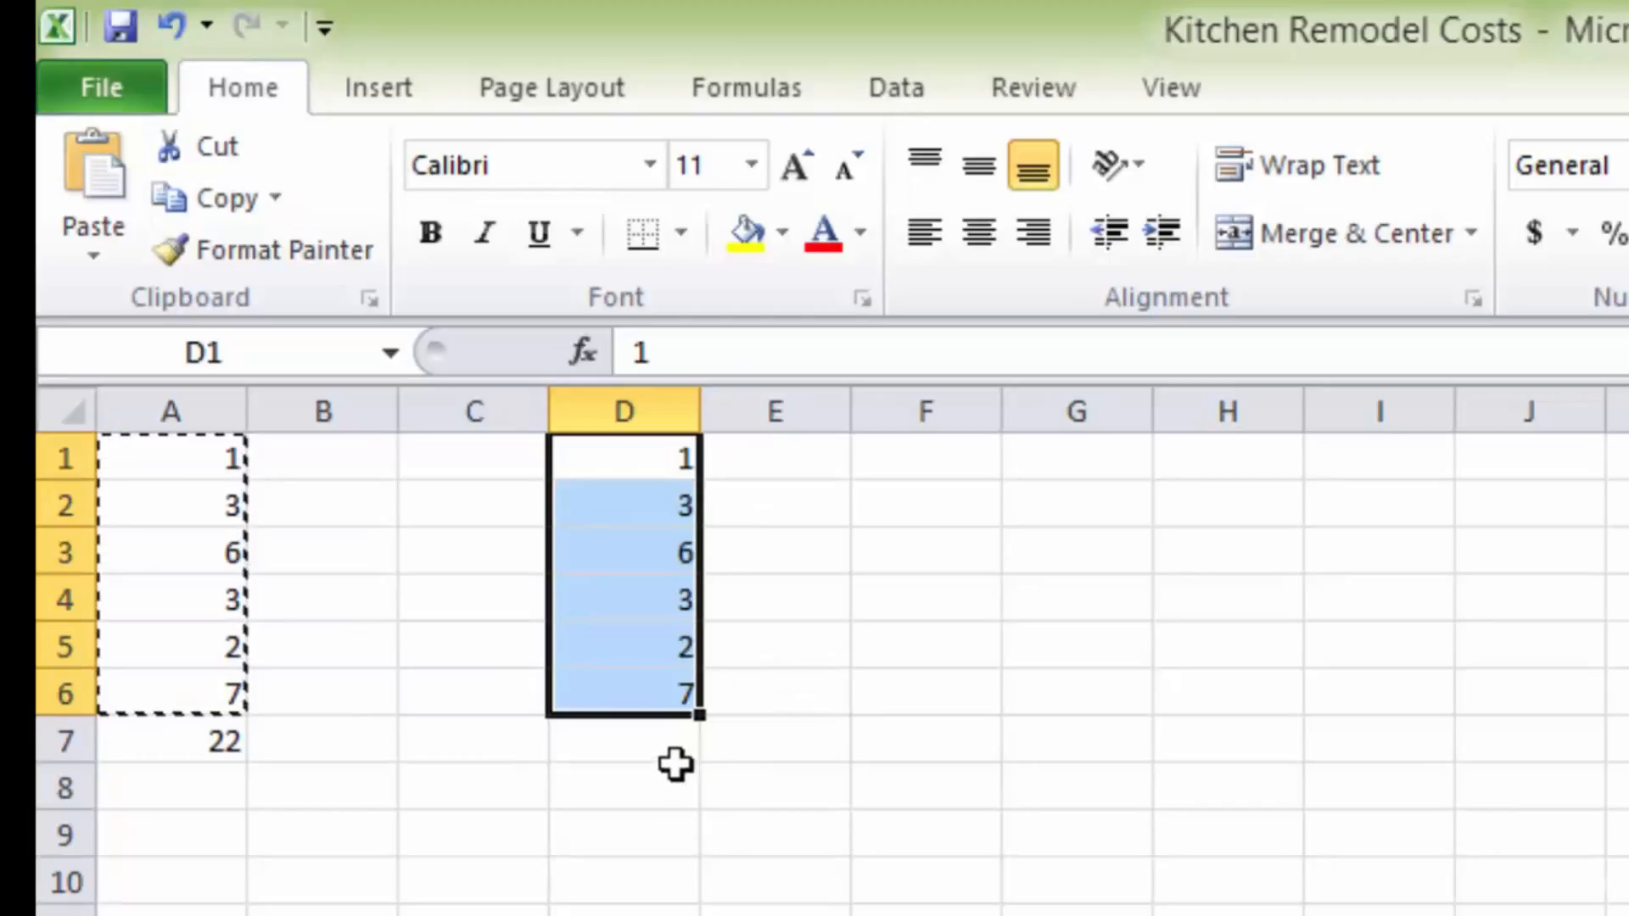
- Write a SUM formula for D1:D6 in cell D7 by hand, and review the completed formula
left_click(639, 745)
double_click(640, 746)
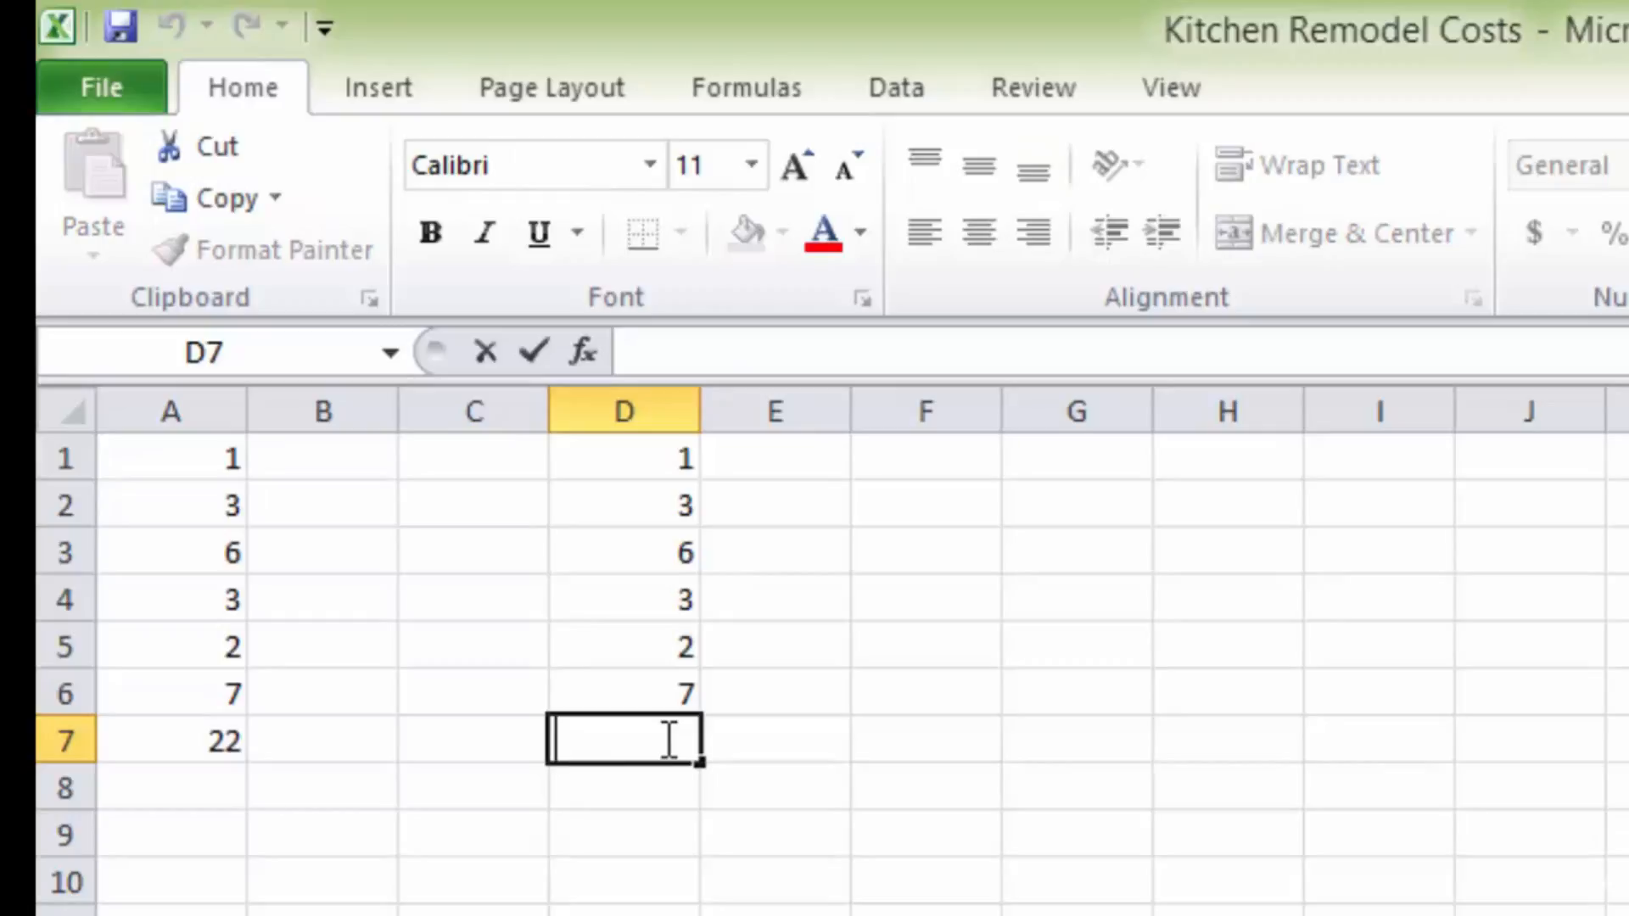
type("=")
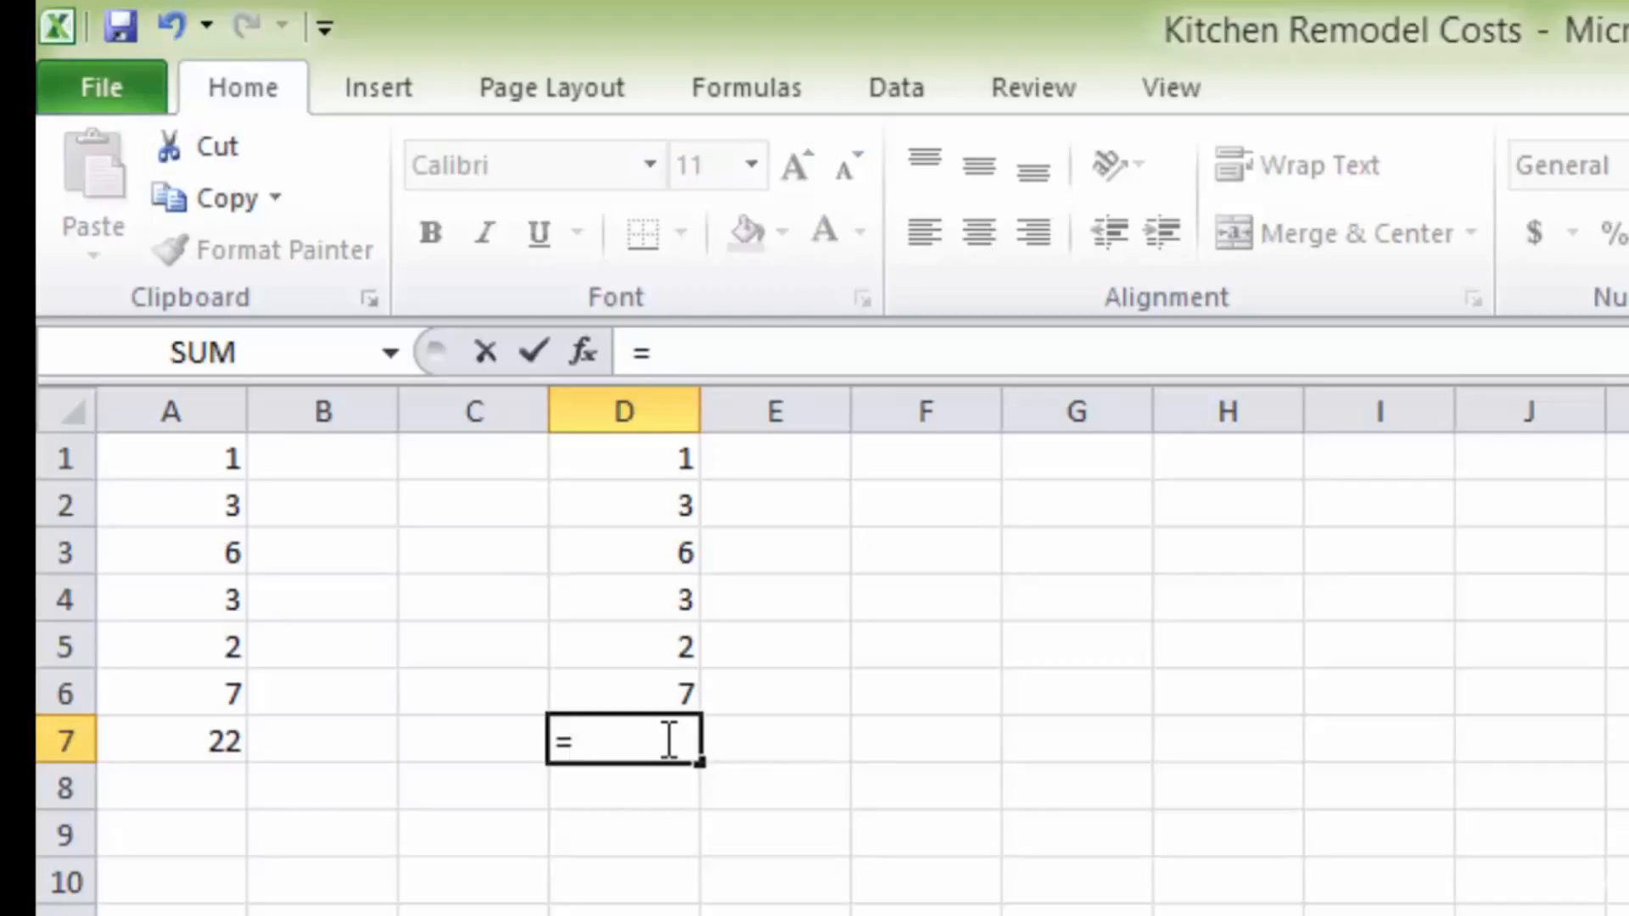
type("SUM")
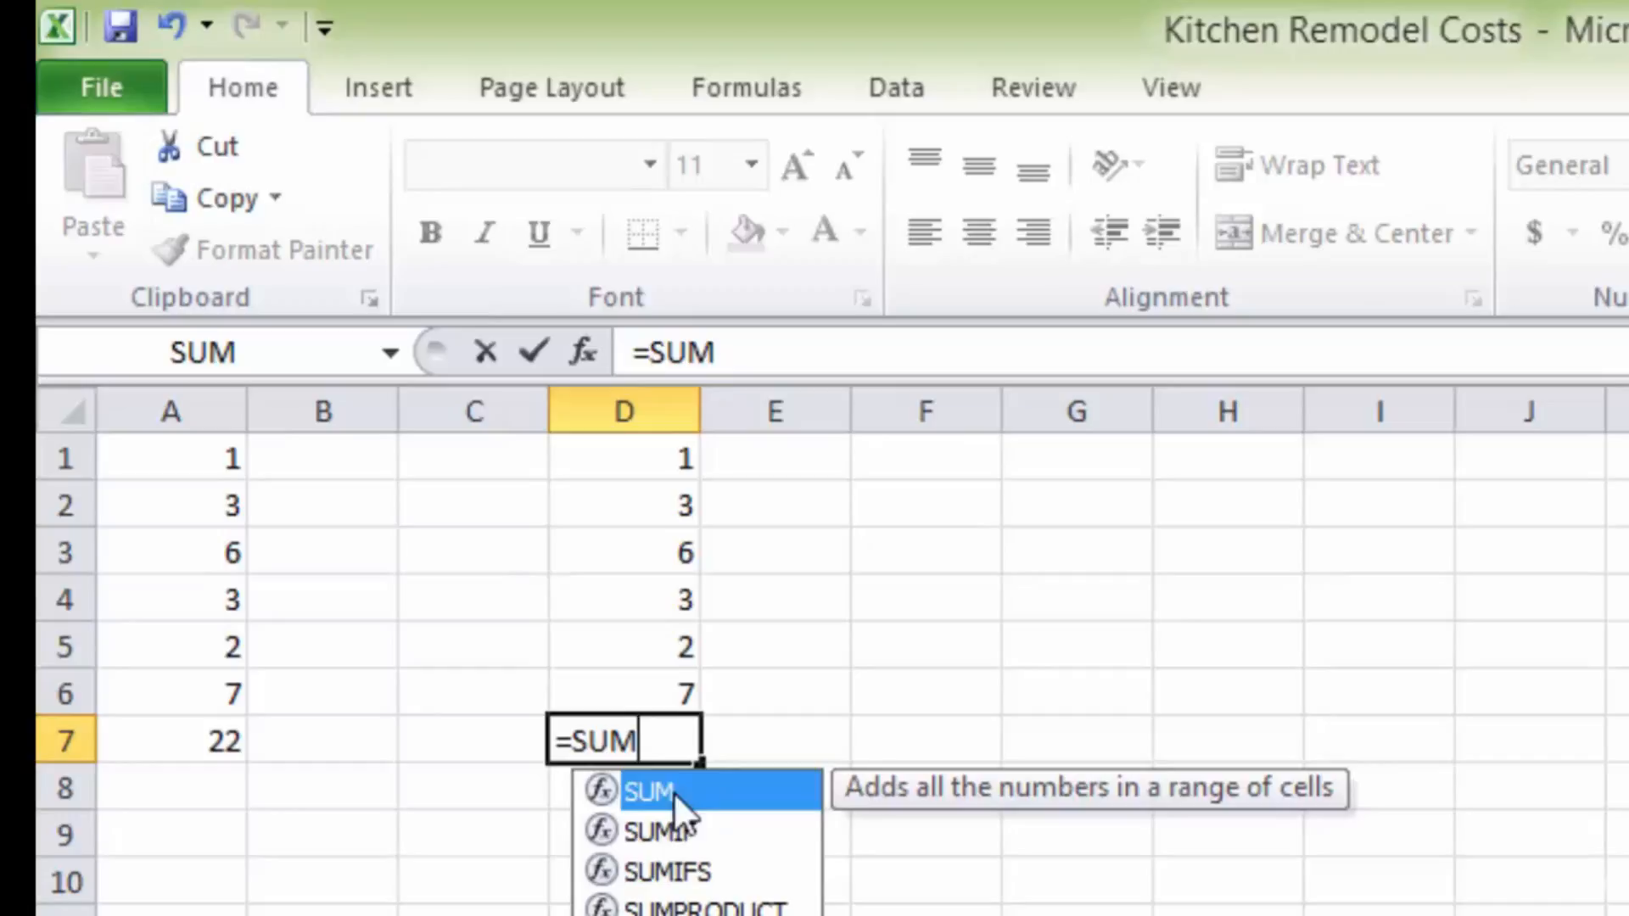
type("(")
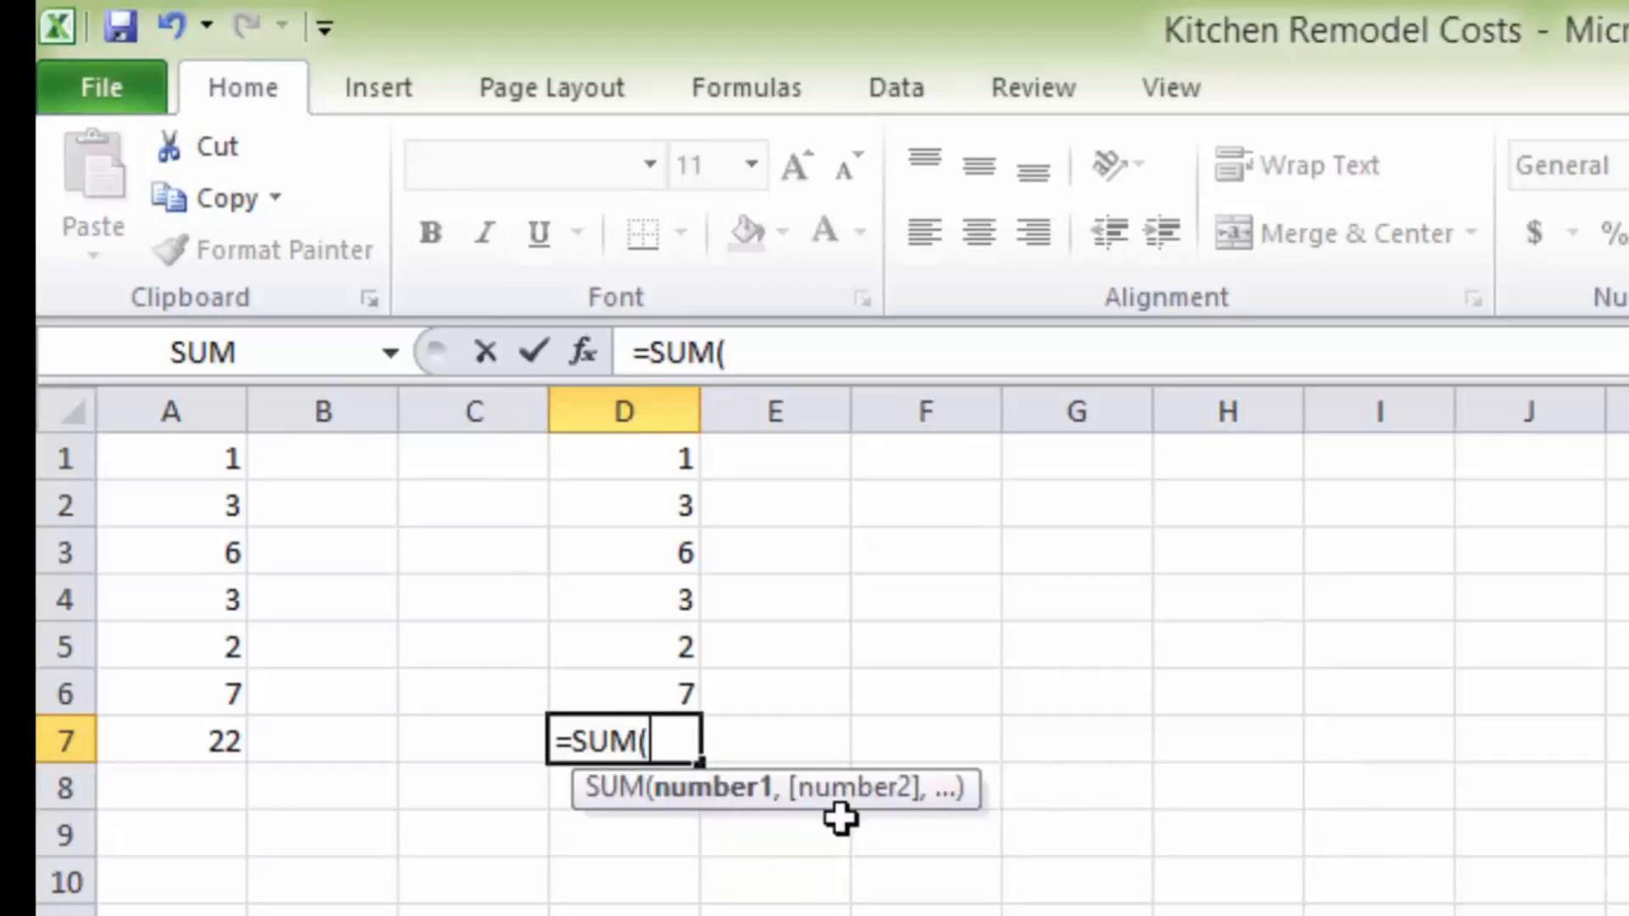
key("ctrl+Up")
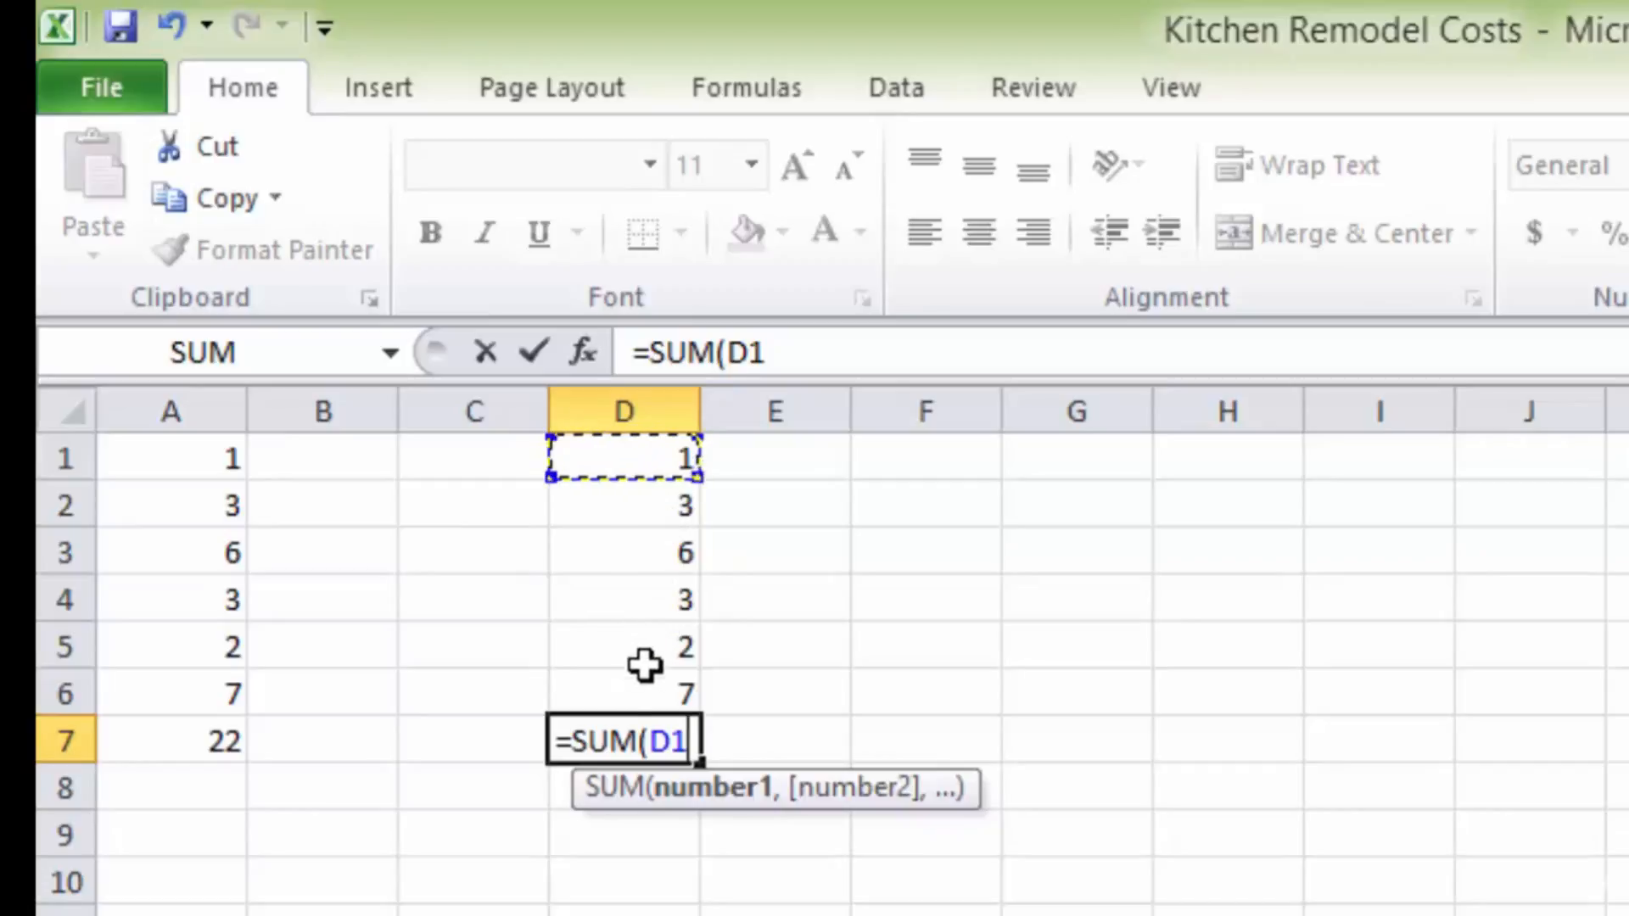
left_click_drag(617, 457, 625, 673)
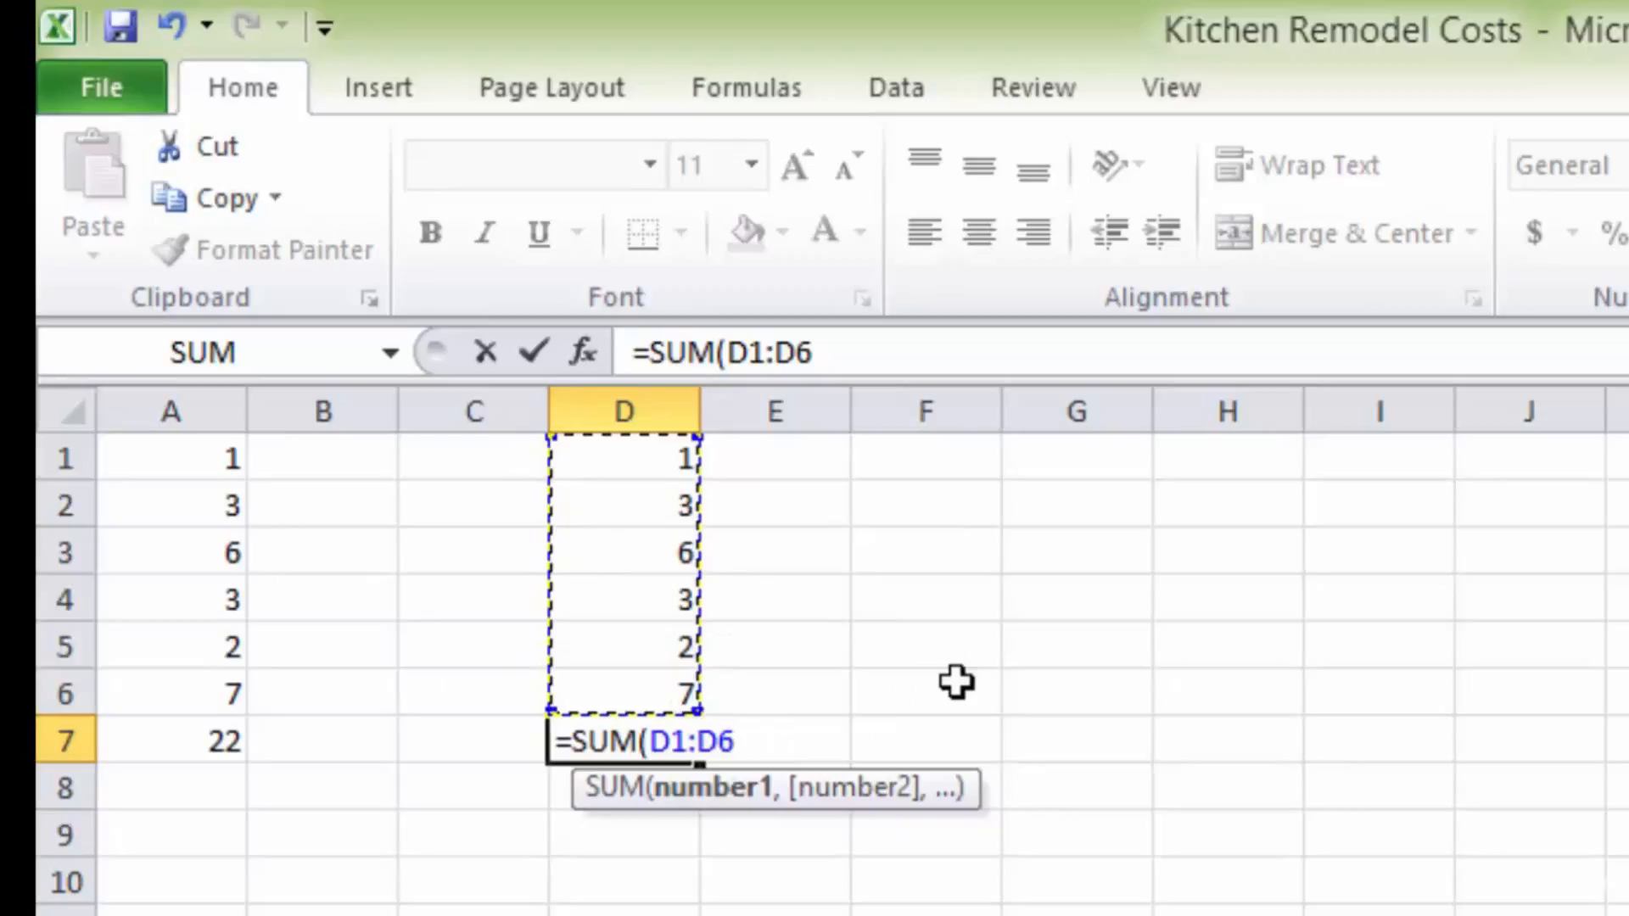
key("Return")
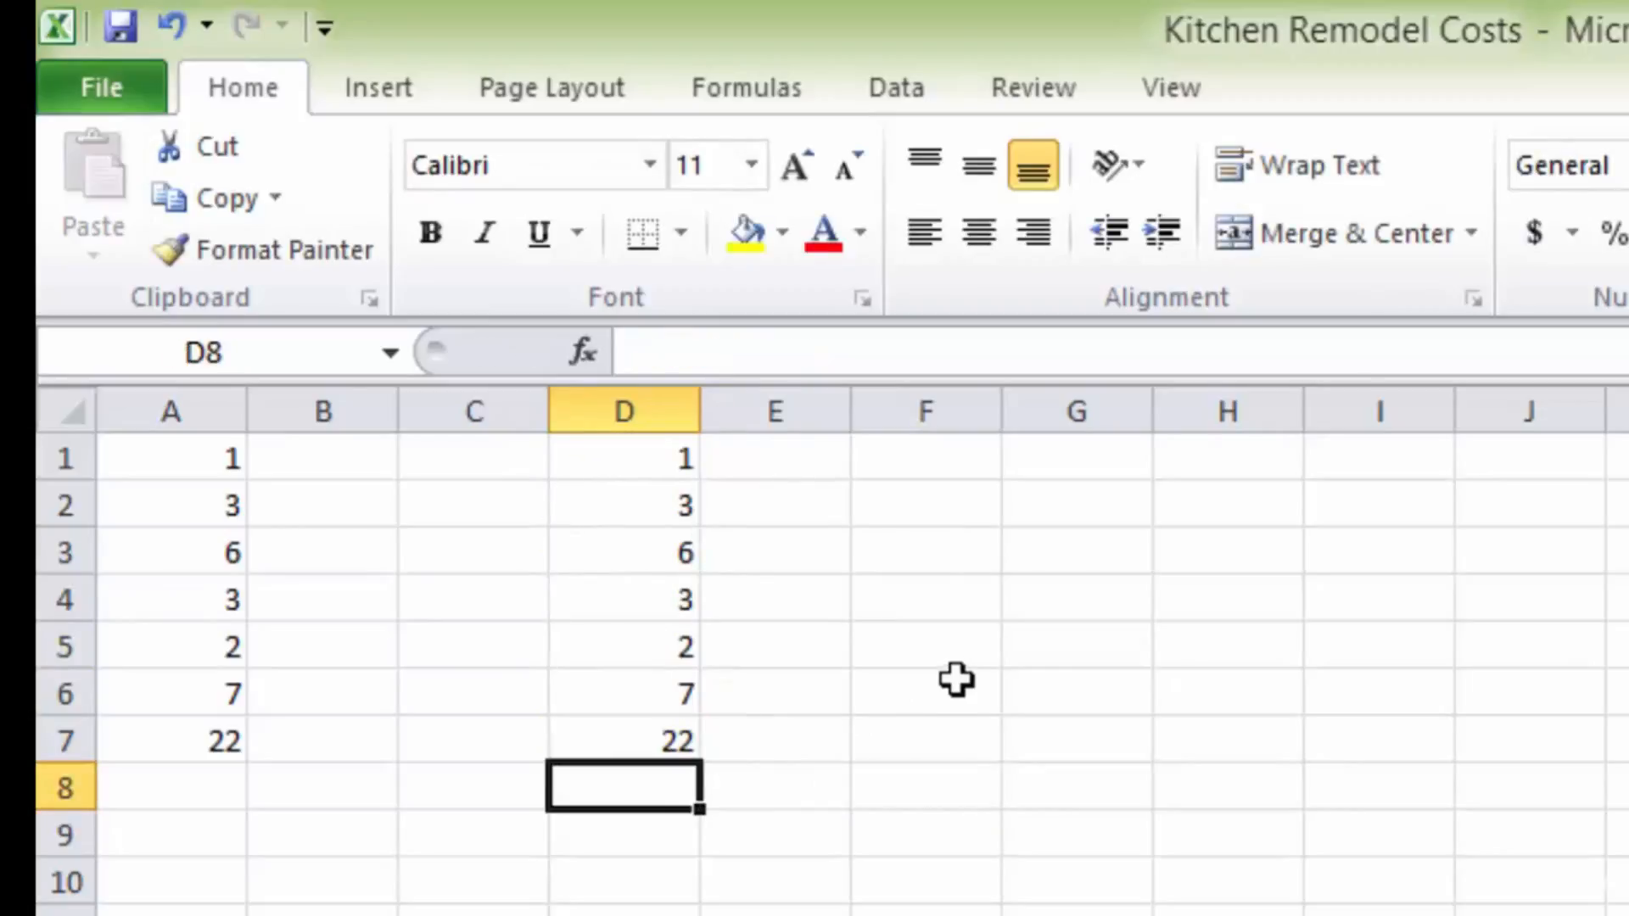
left_click(641, 741)
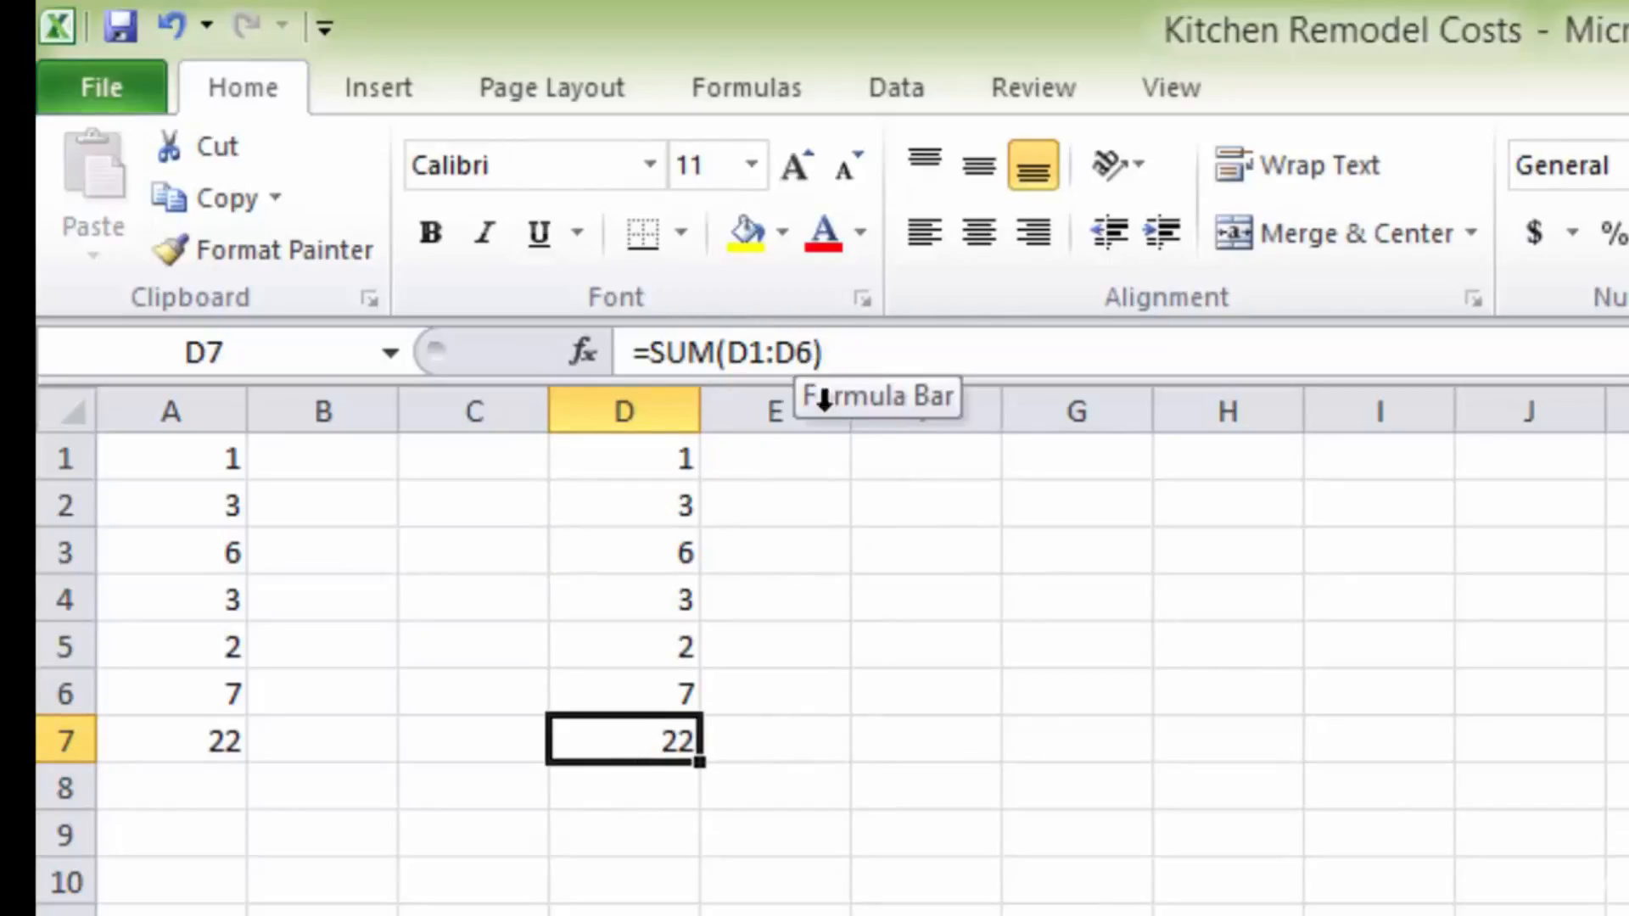
left_click(626, 789)
left_click(624, 740)
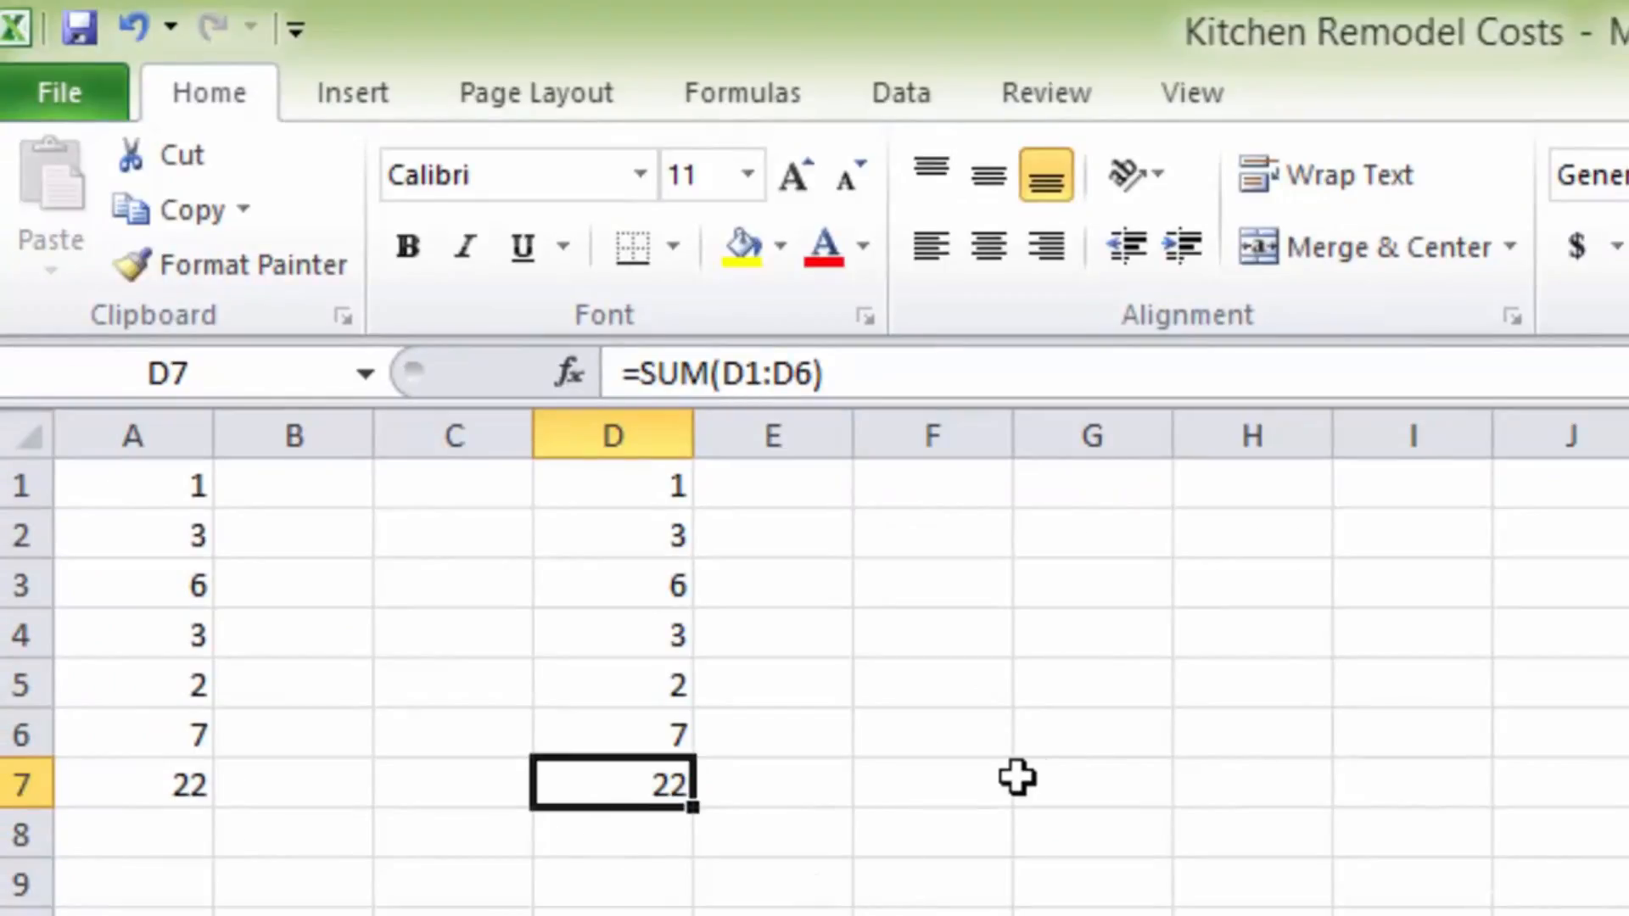
key("Down")
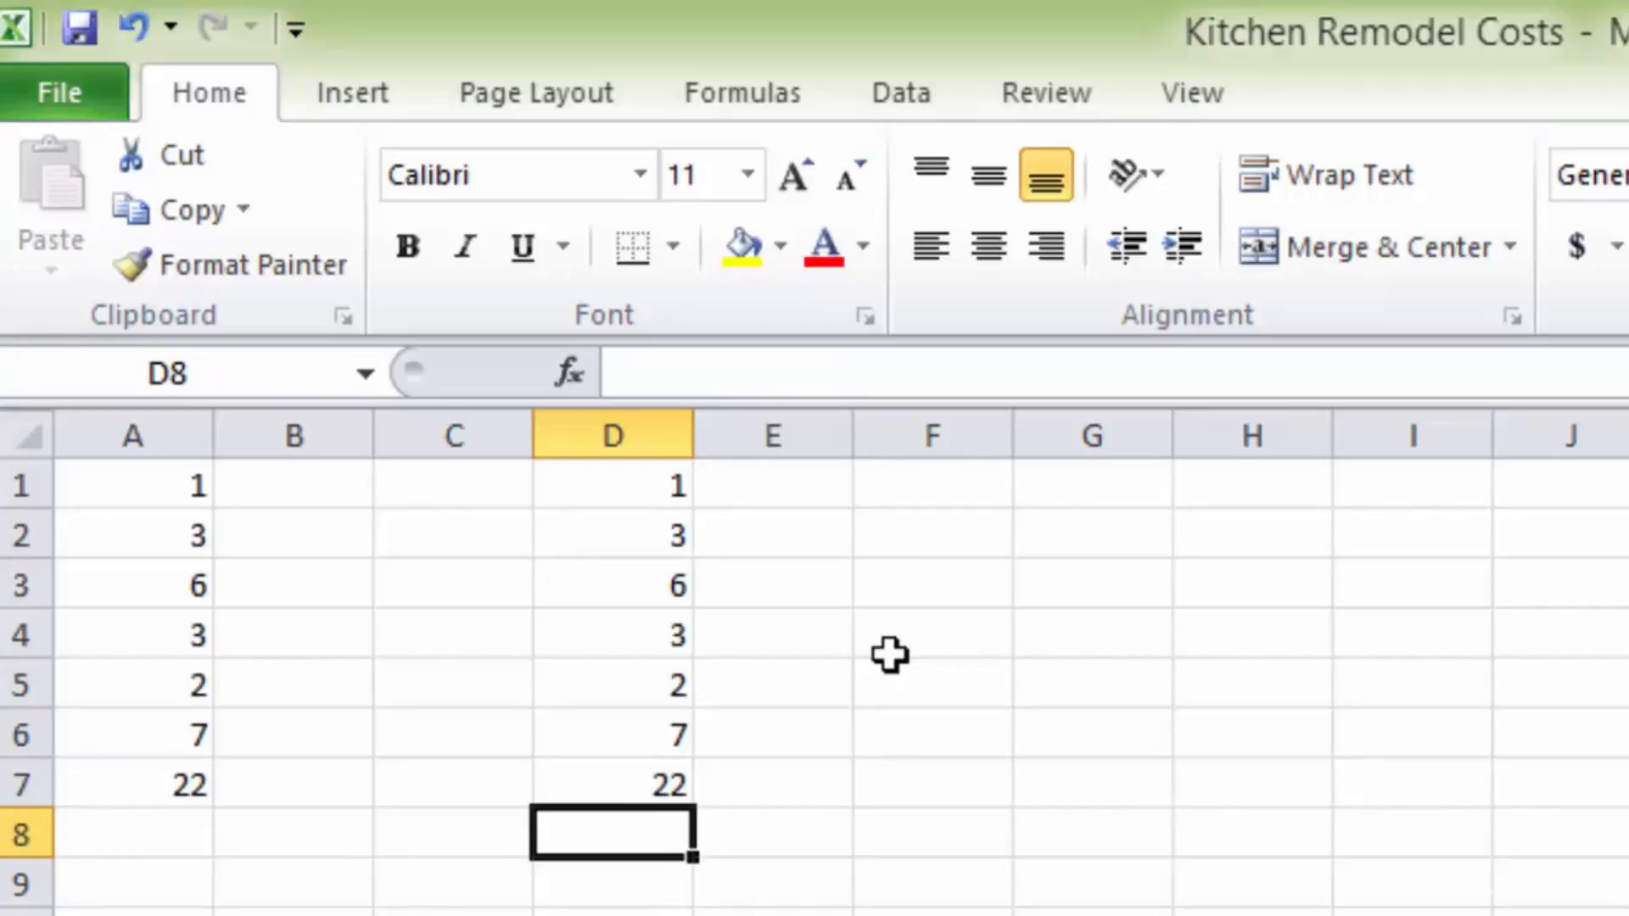
- Enter 5 in cell F1 and 6 in cell F2
left_click(936, 486)
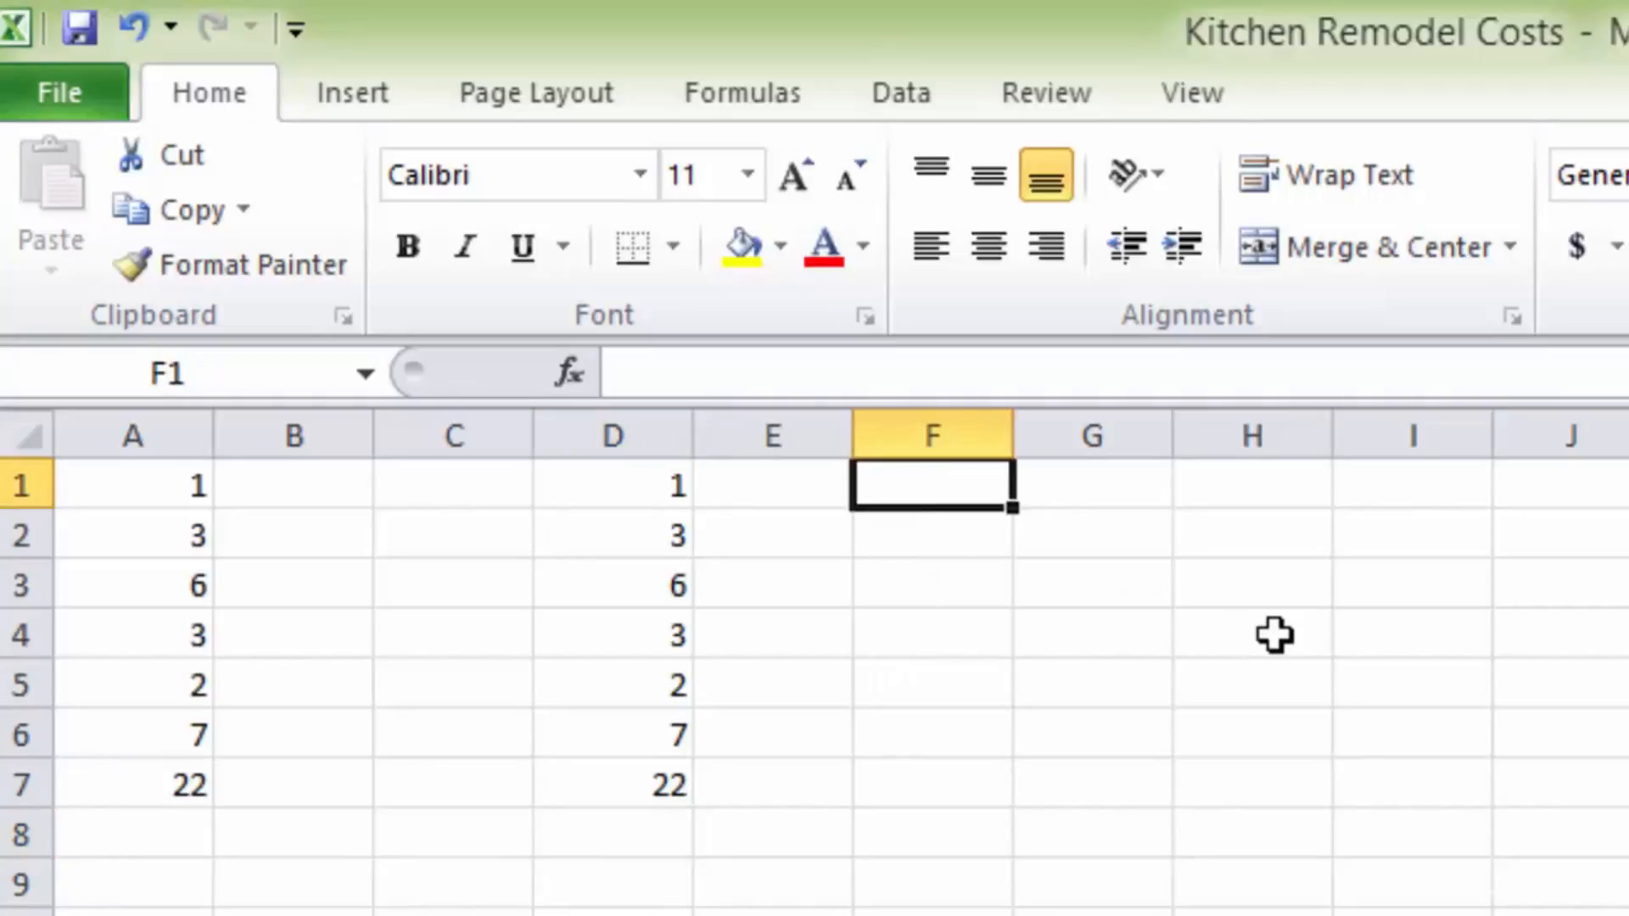
type("5")
key("Return")
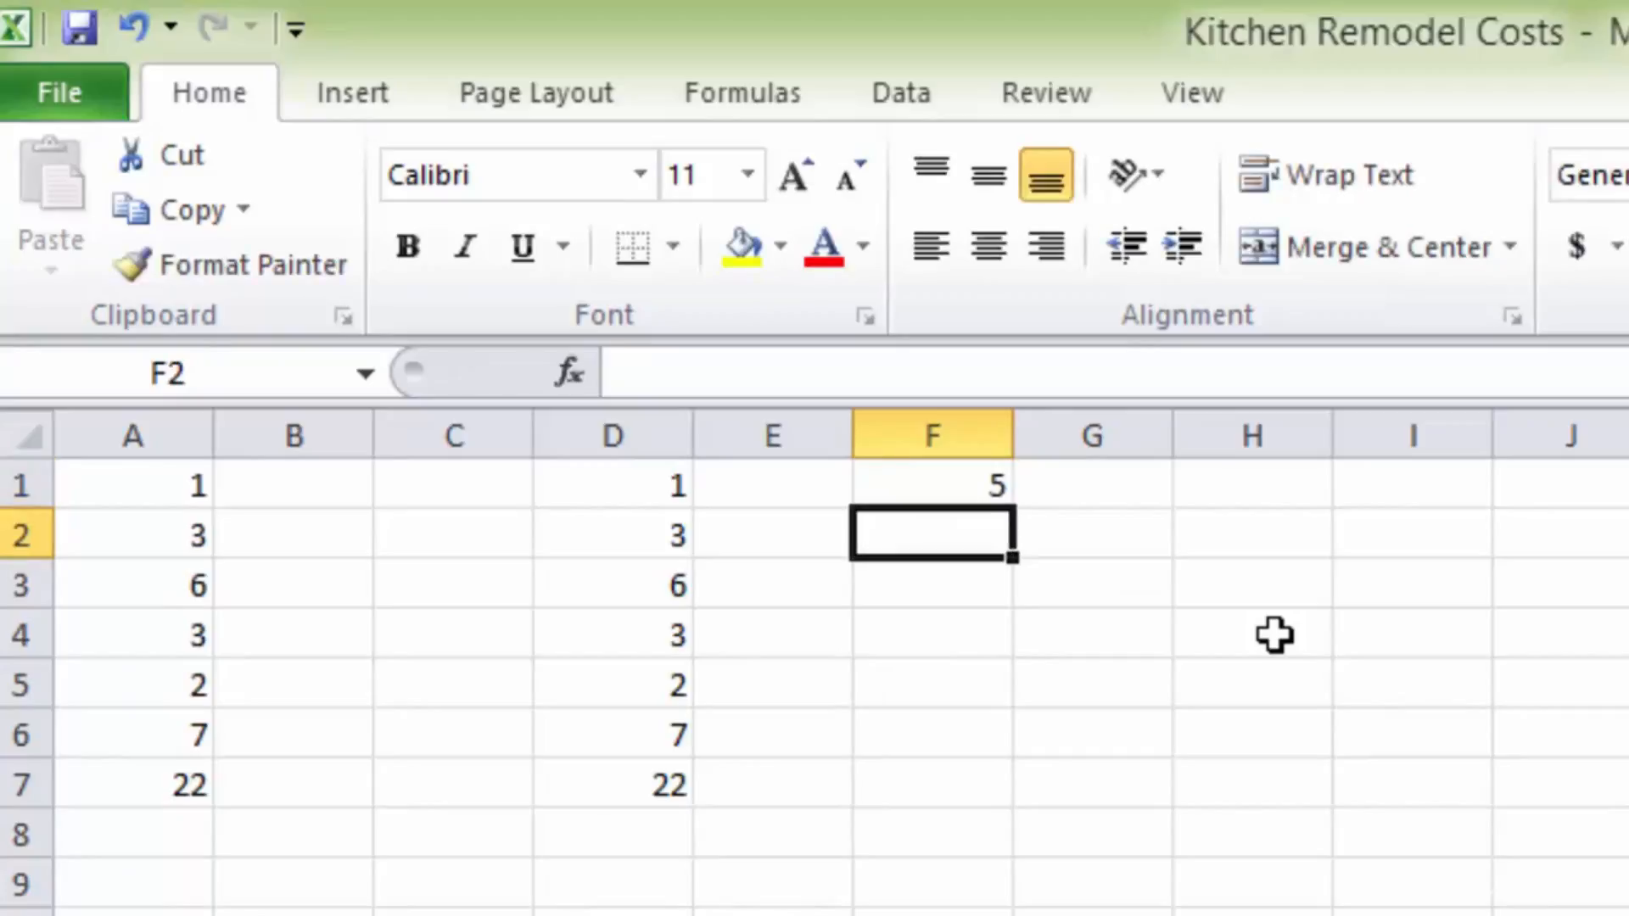
type("6")
key("Return")
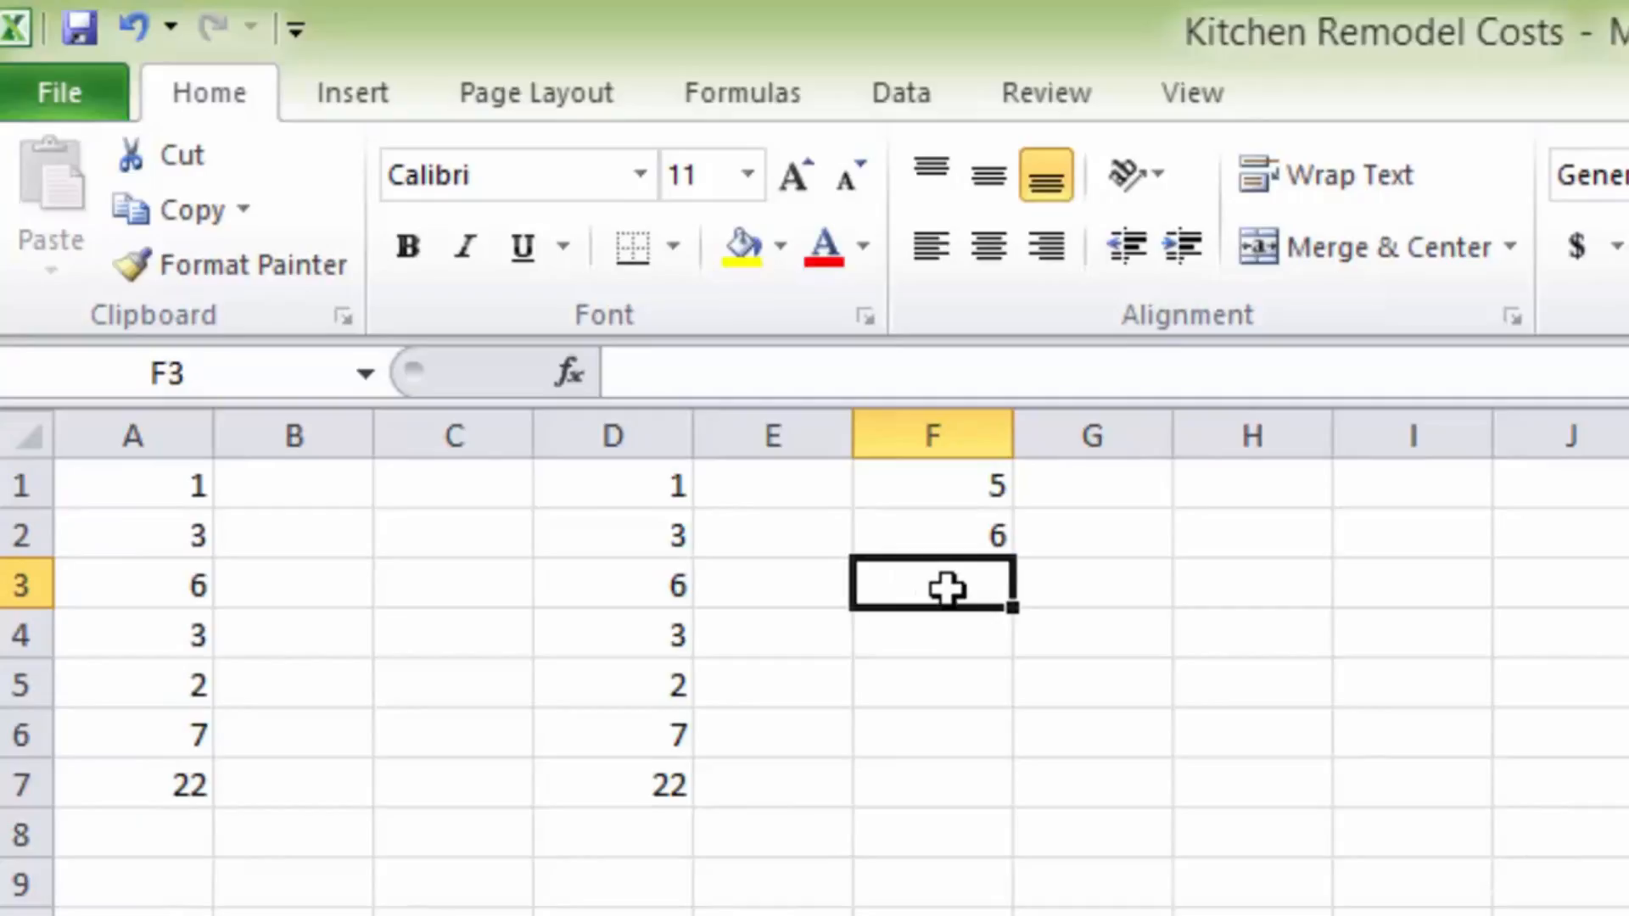
- Multiply the two numbers in cell F3 with the formula =F1*F2, and review the completed formula
type("=")
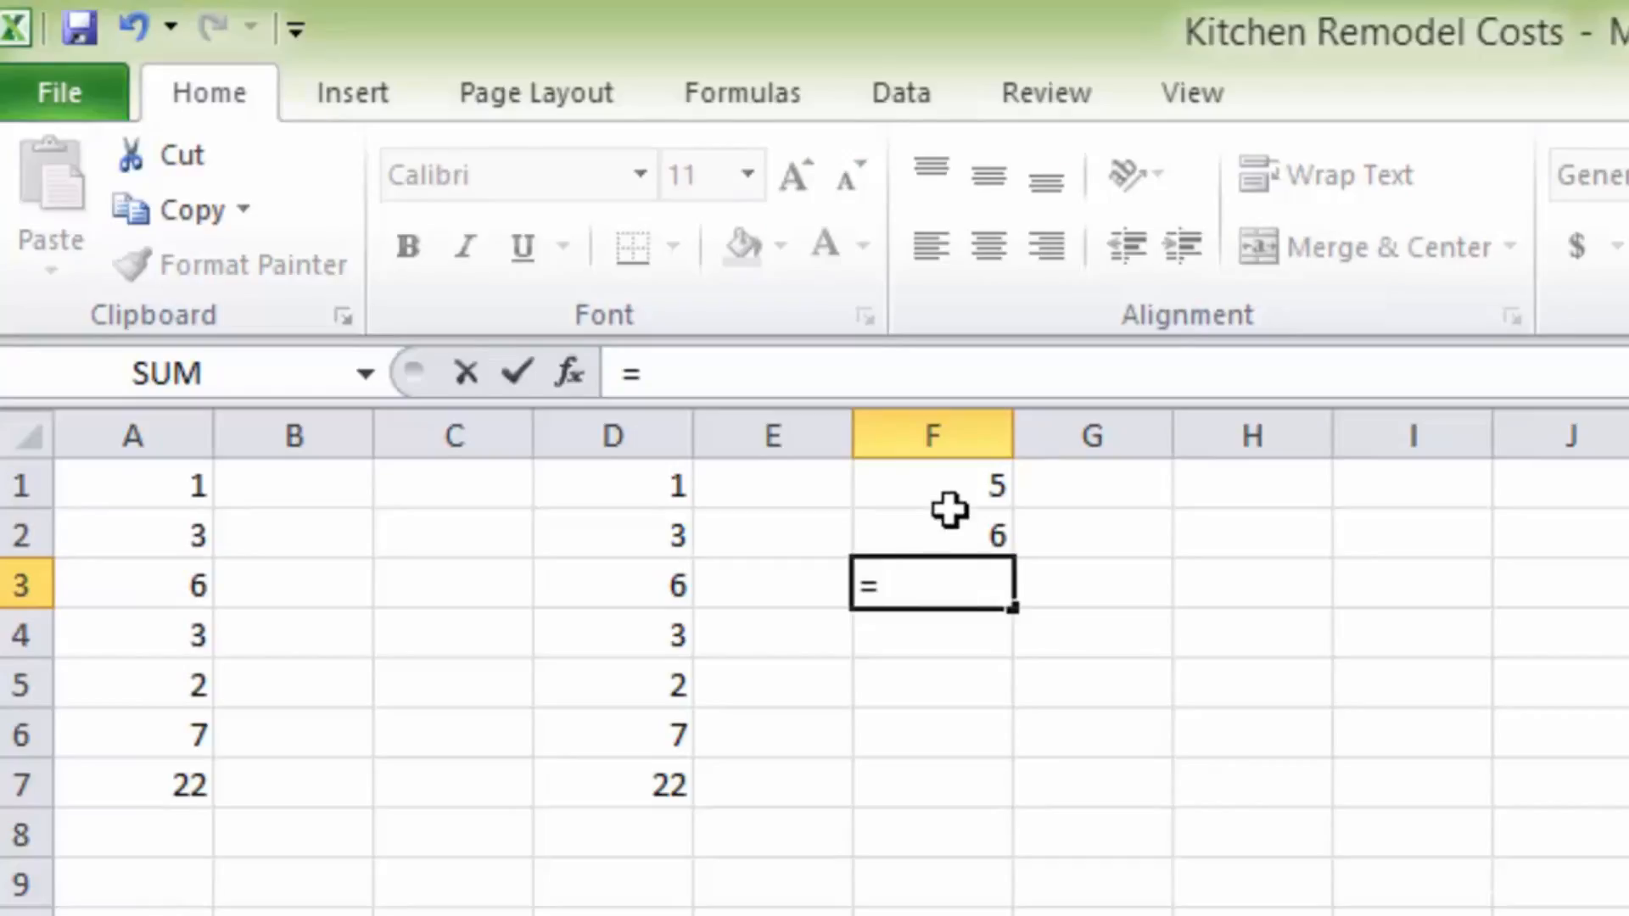
left_click(931, 484)
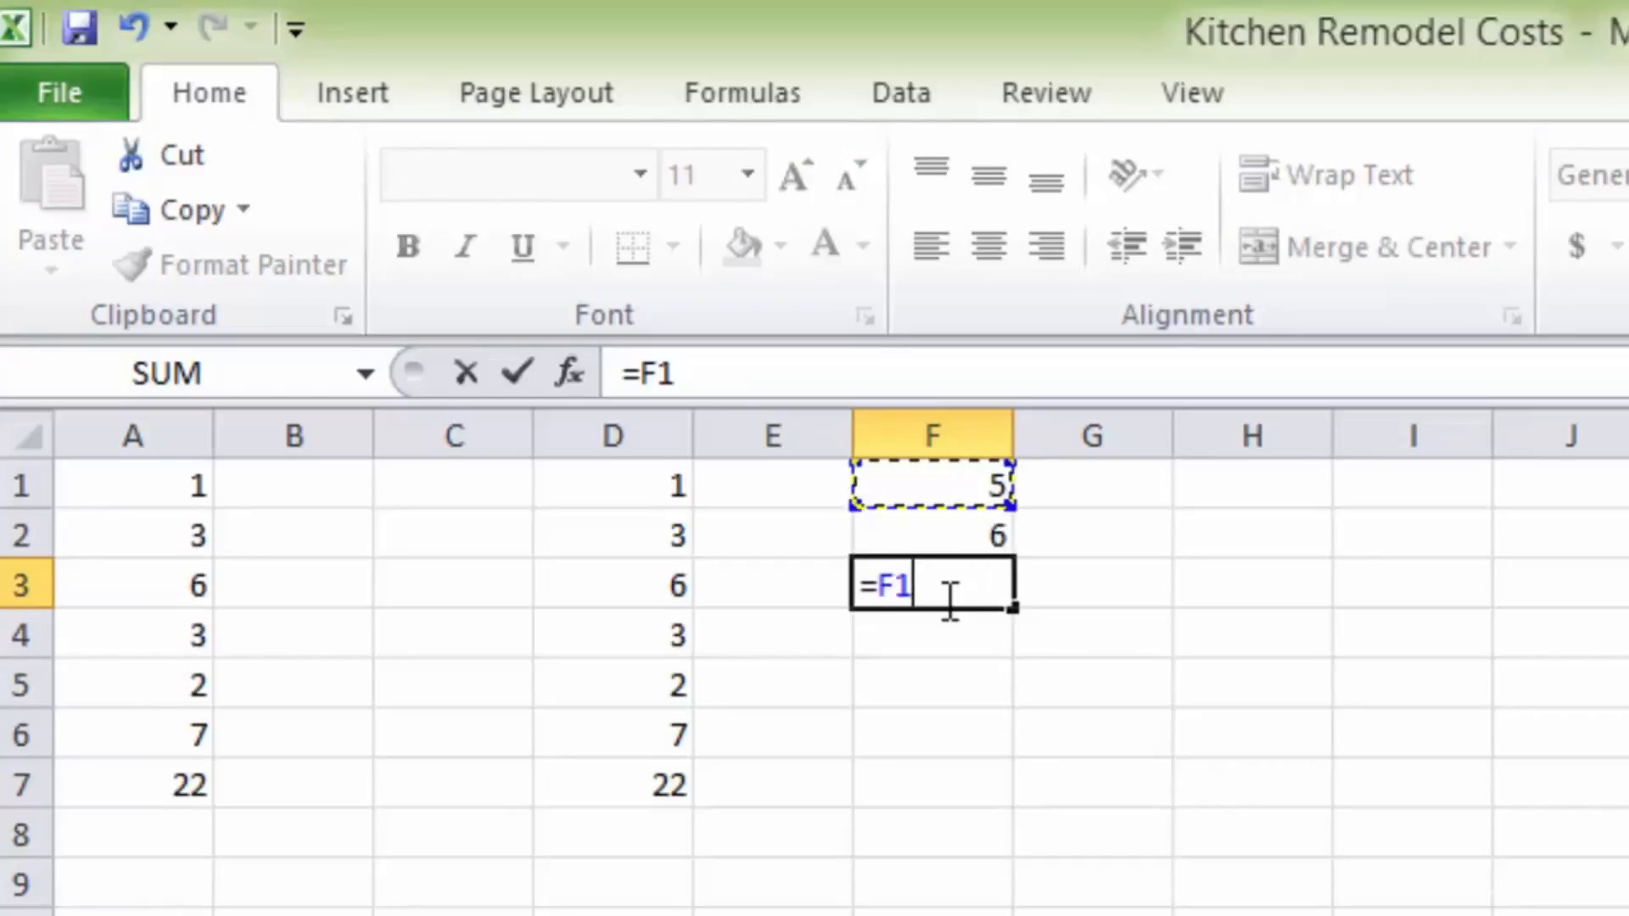
type("*")
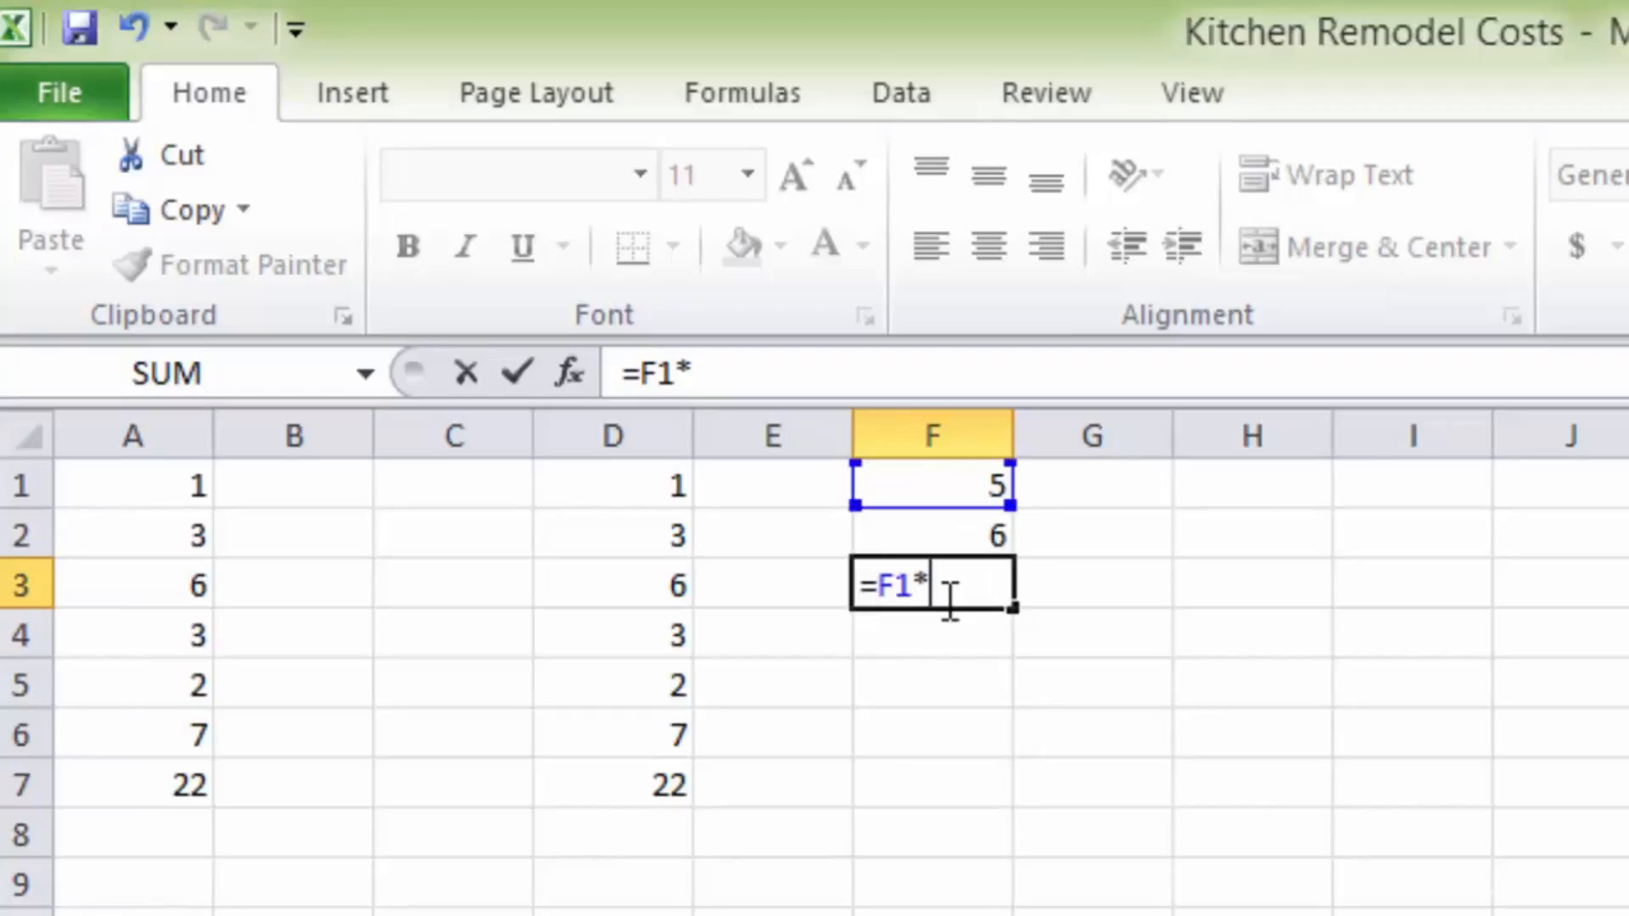
left_click(949, 532)
key("Return")
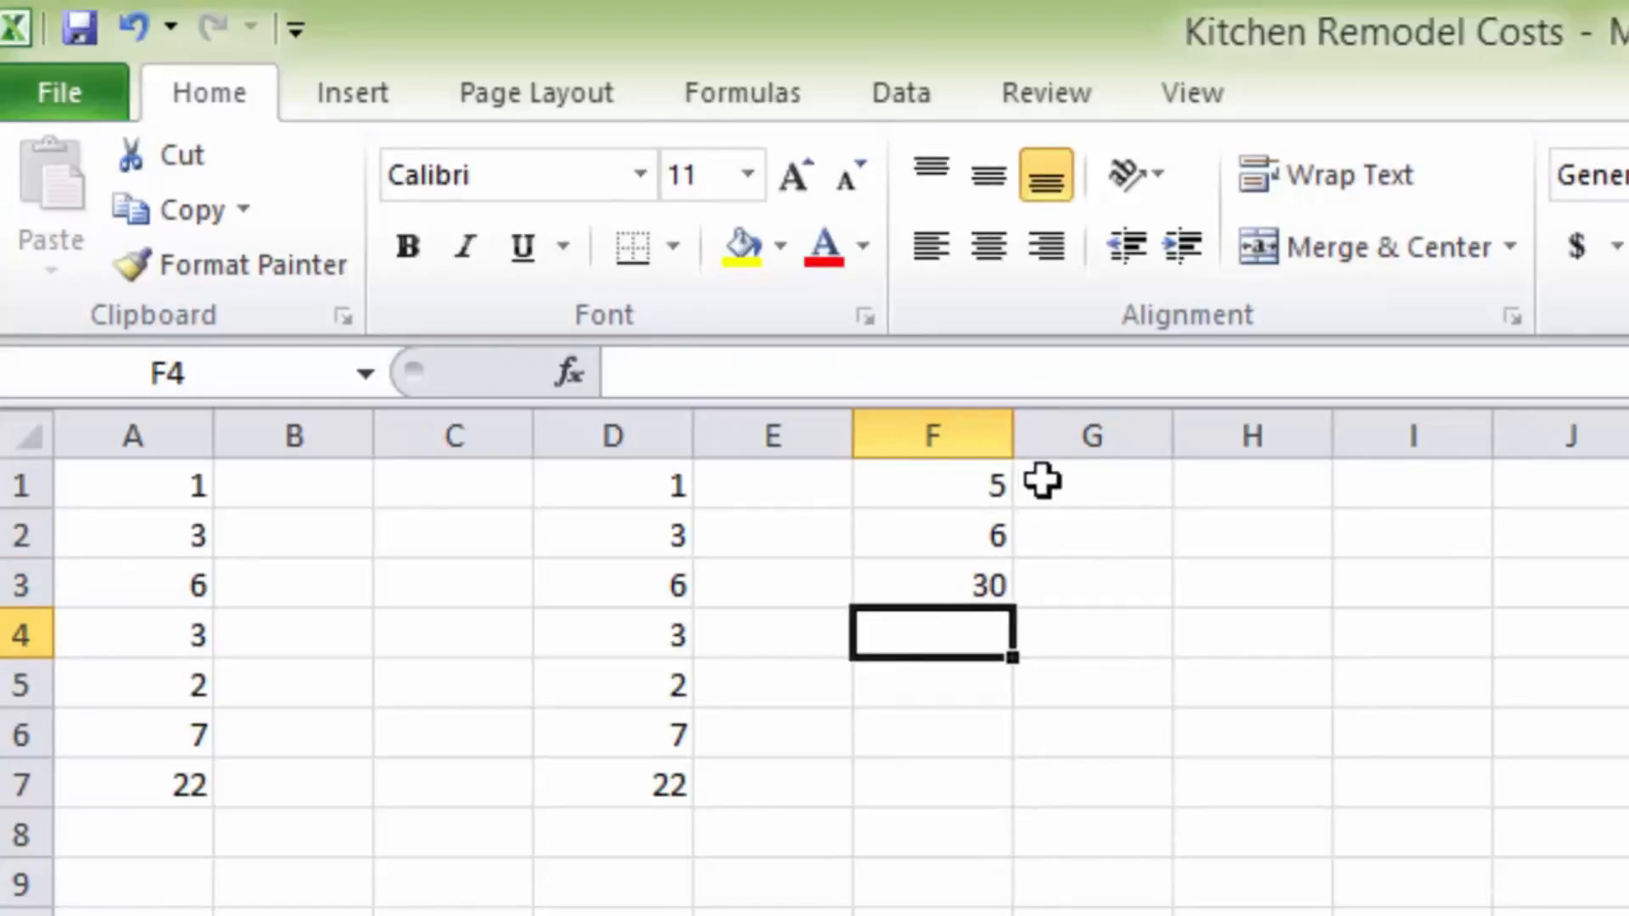
left_click(927, 582)
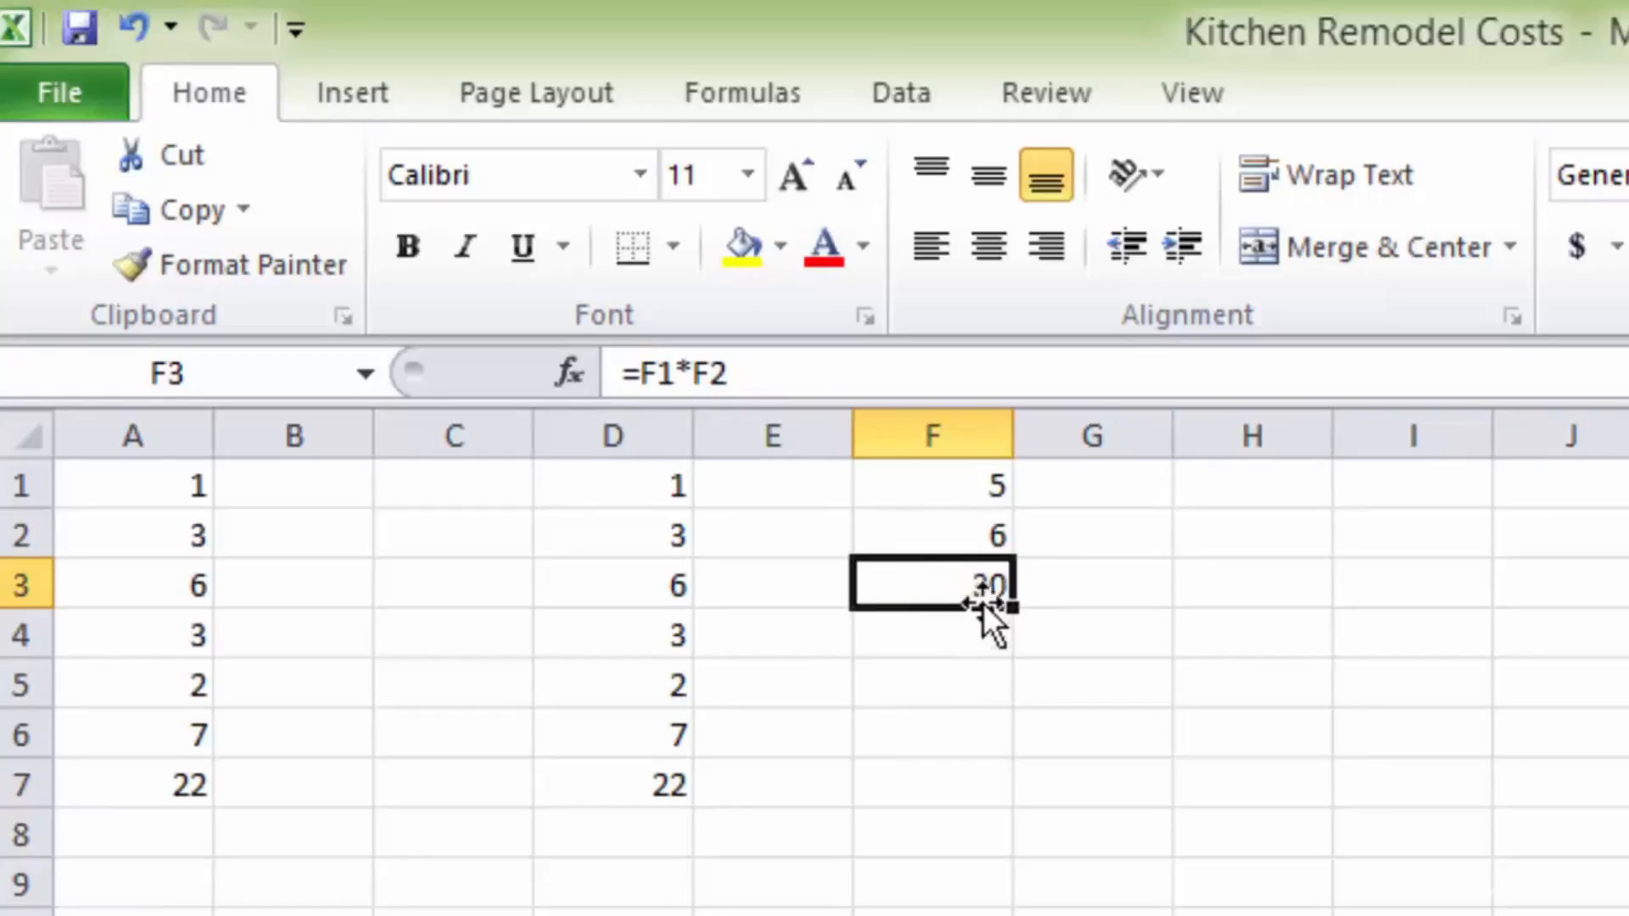
left_click(986, 753)
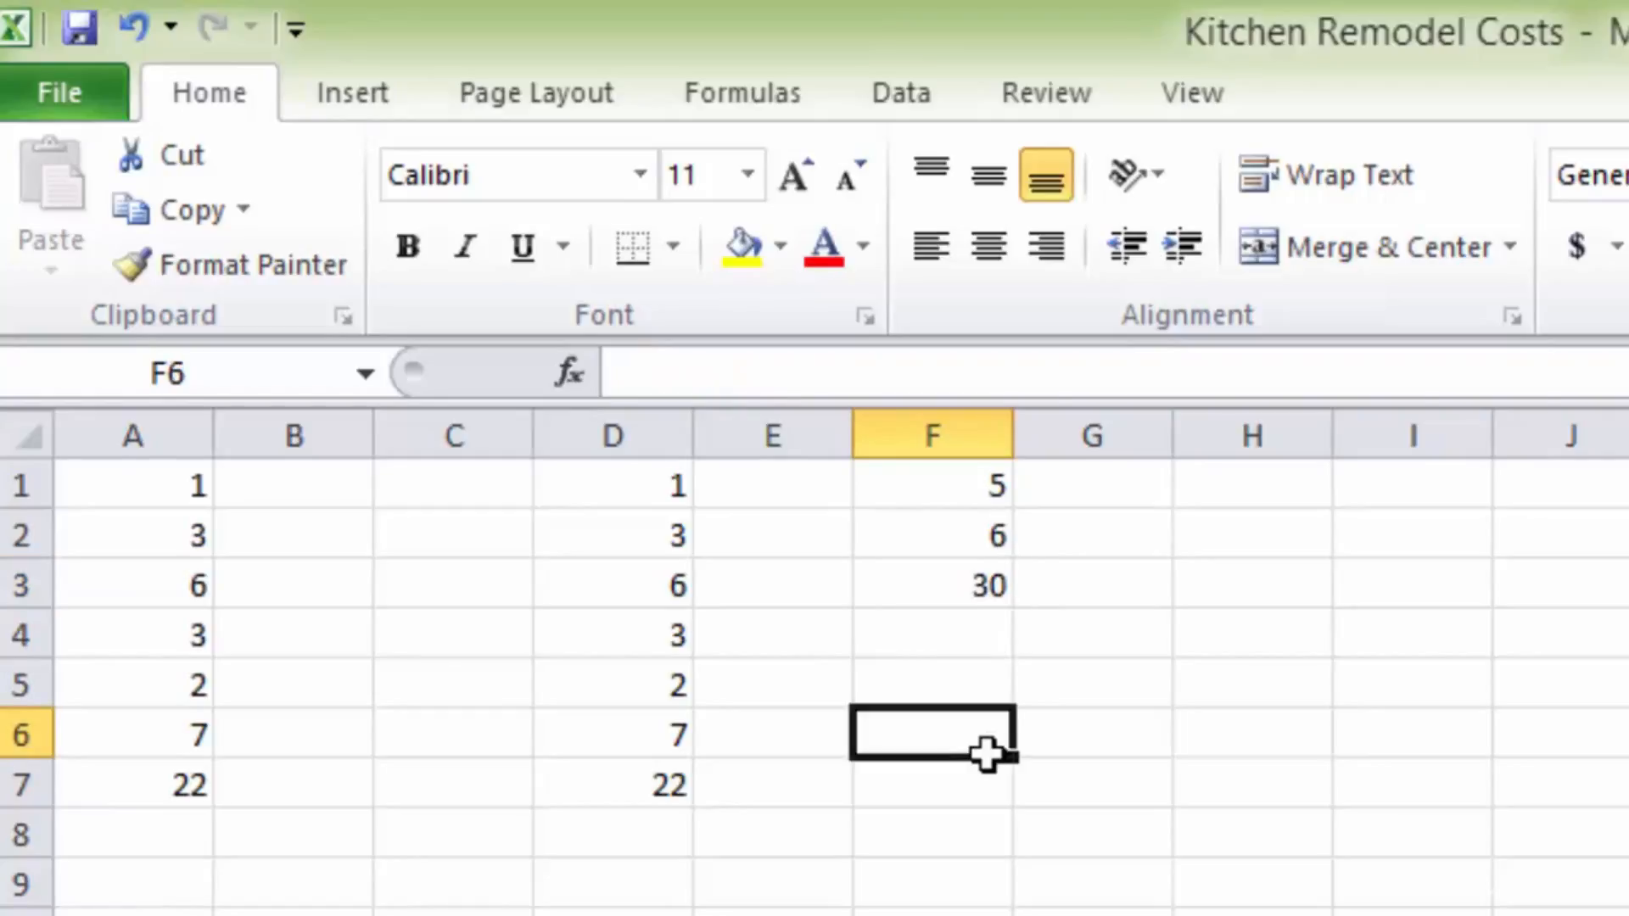